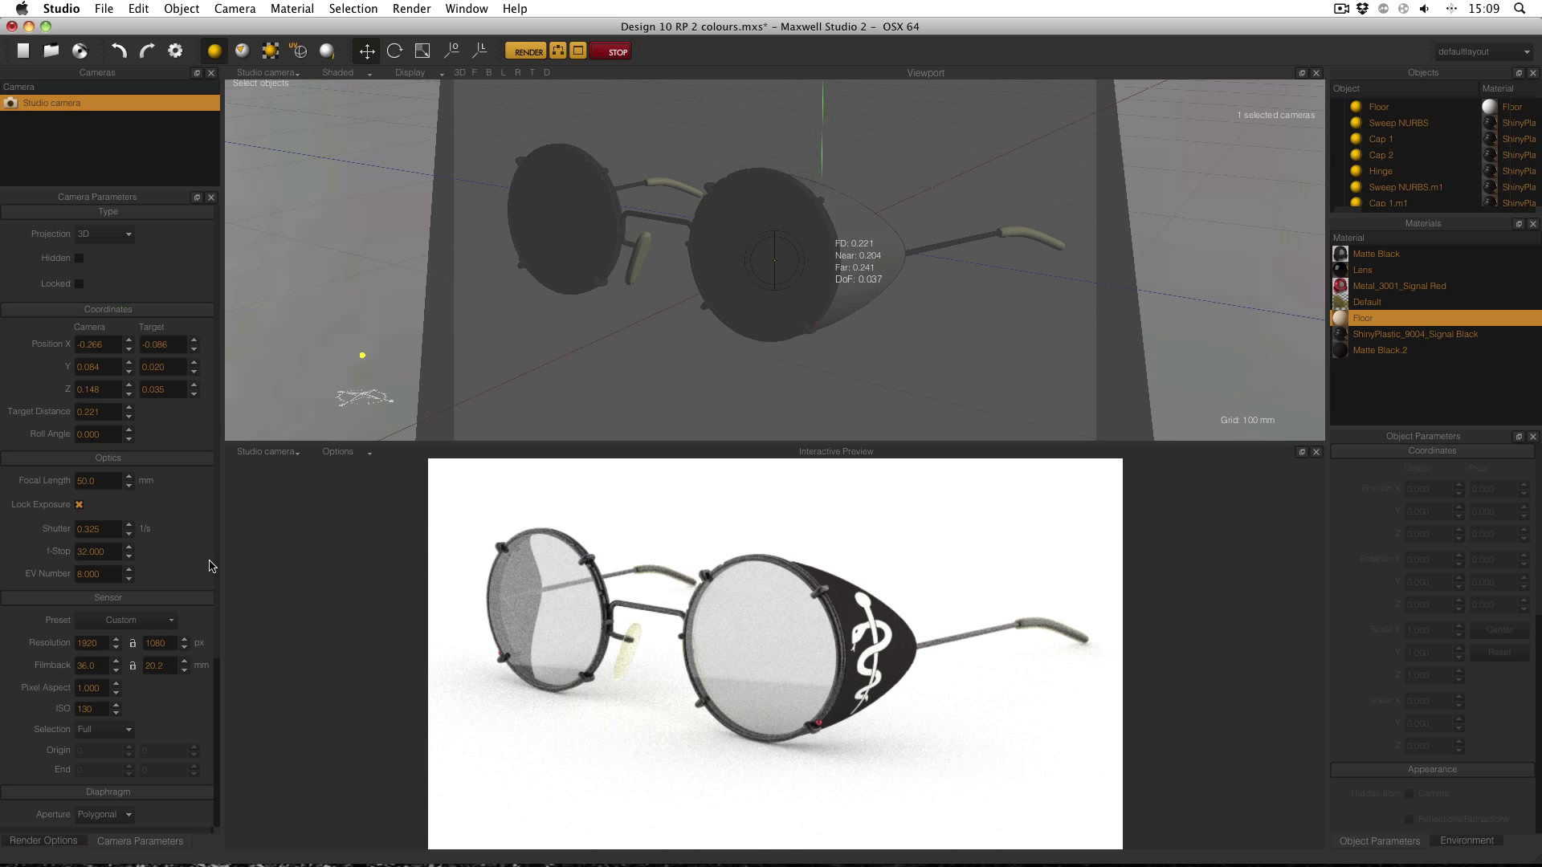
Focus the EV Number field, which reads 8.000
click(106, 576)
Switch the viewport to Perspective view and orbit around to see the camera from the side
click(290, 73)
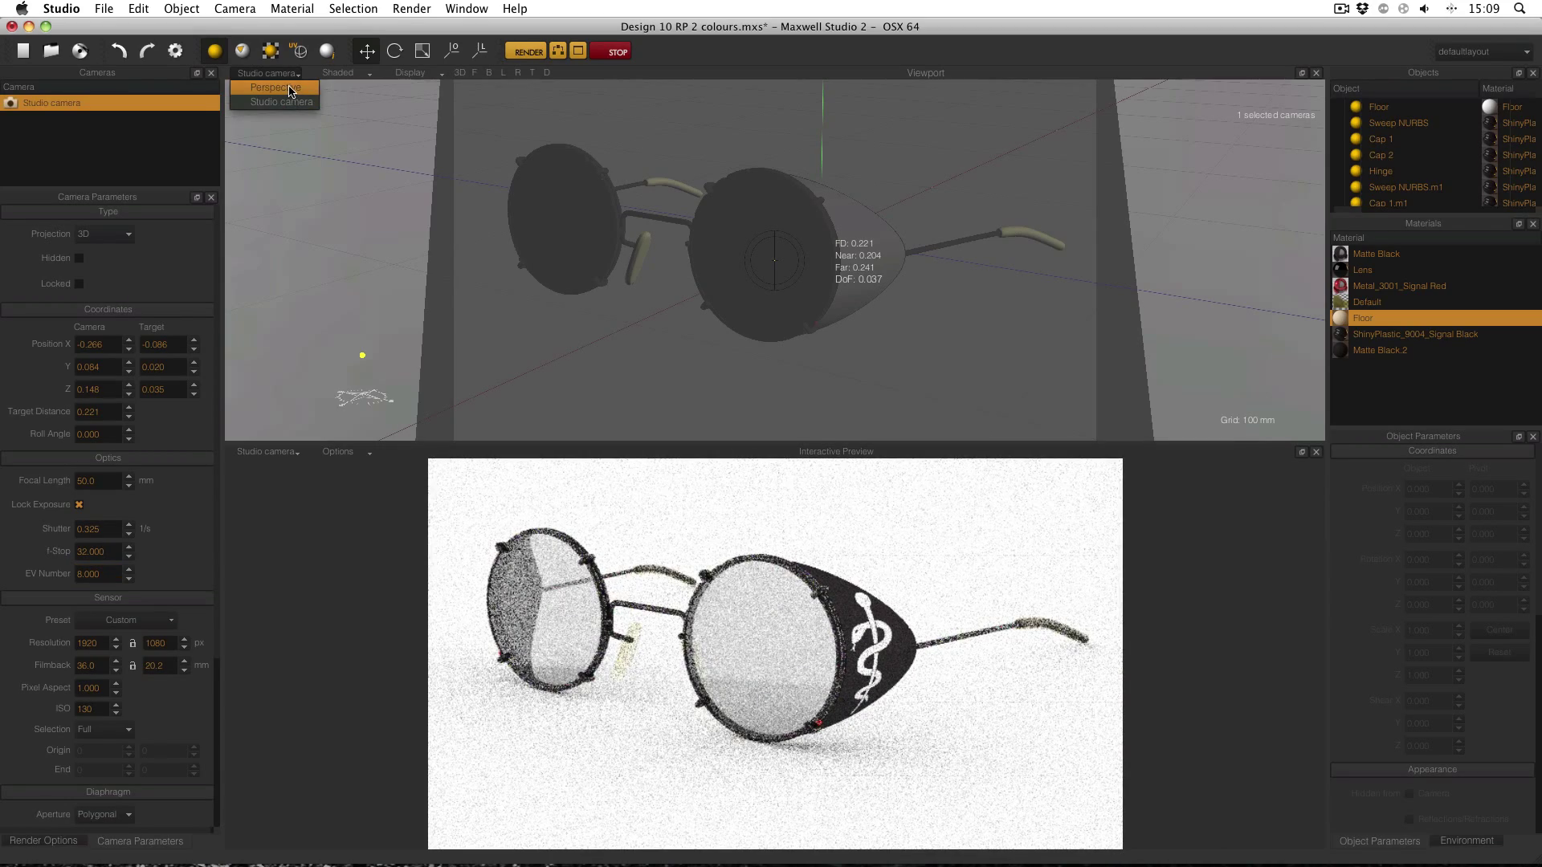
click(287, 88)
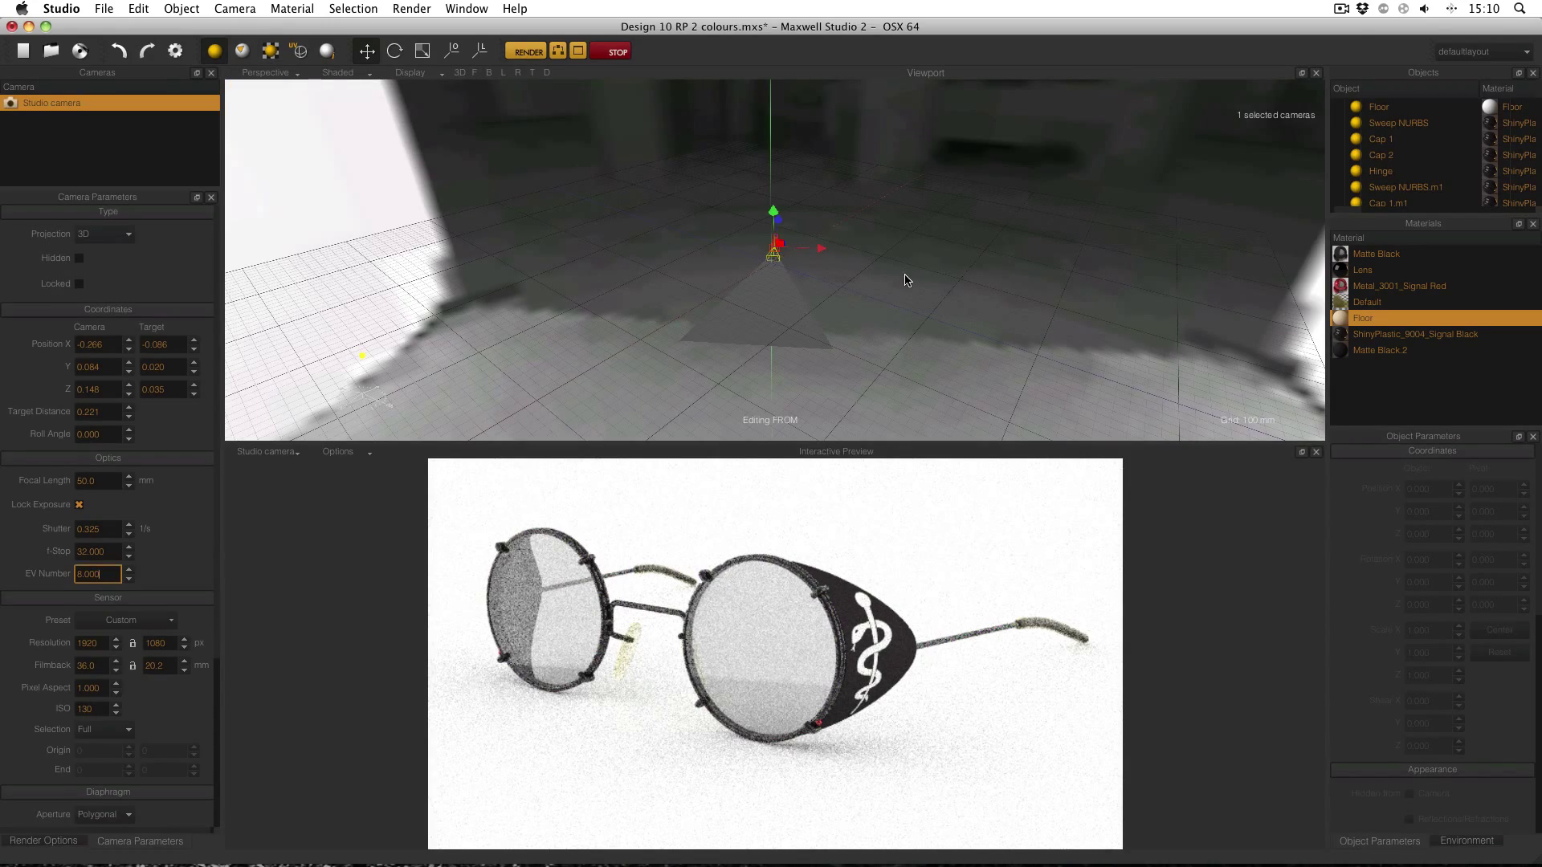
alt+drag(905, 276, 589, 263)
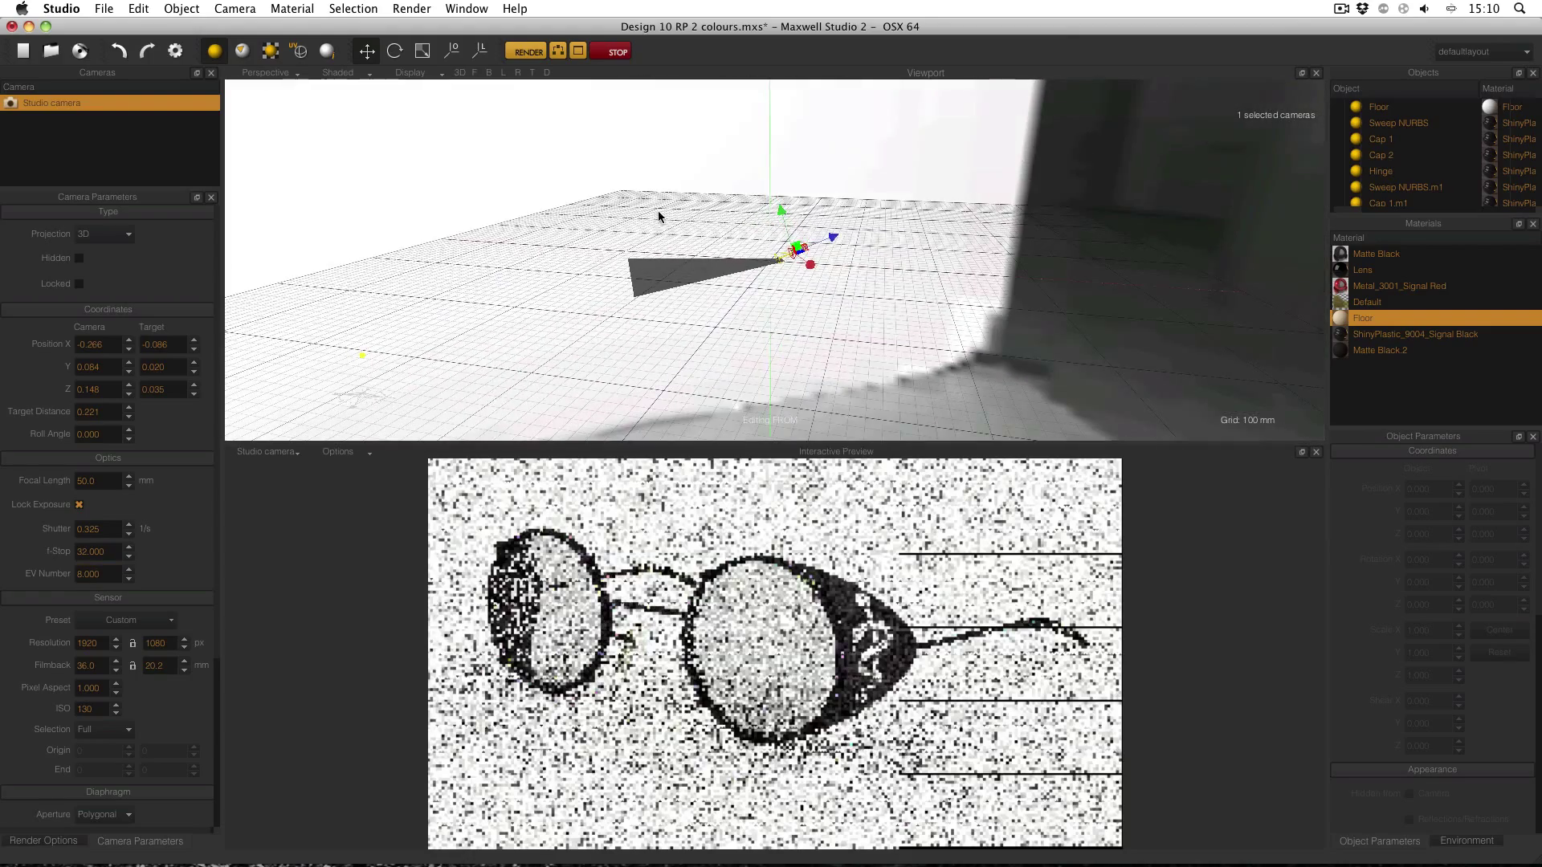
alt+drag(552, 204, 768, 250)
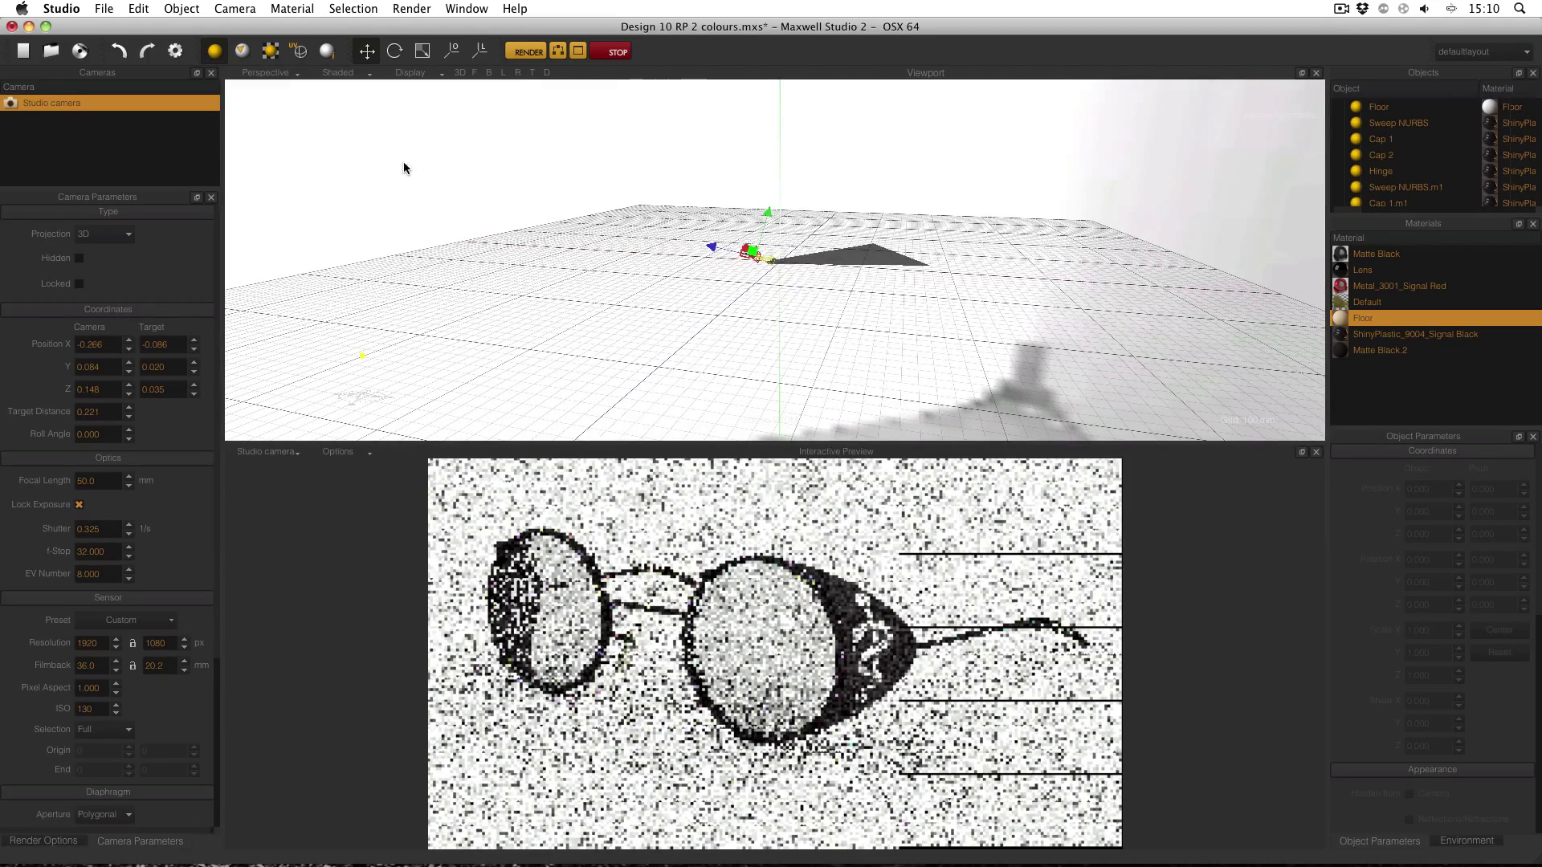
Check the Display menu without changes, then orbit to view the floor from above and below
click(411, 73)
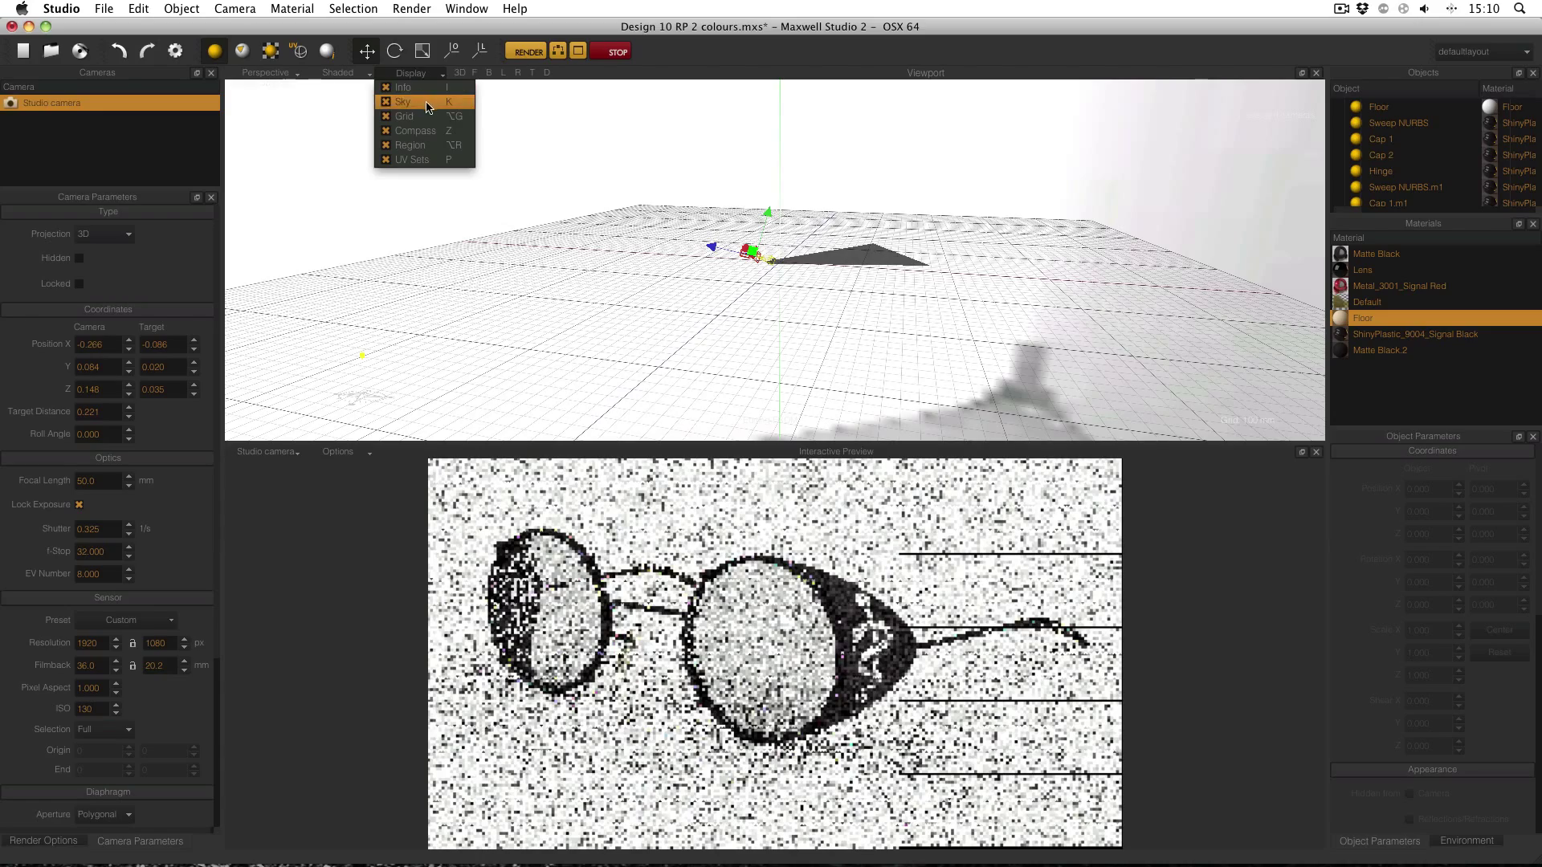
click(482, 143)
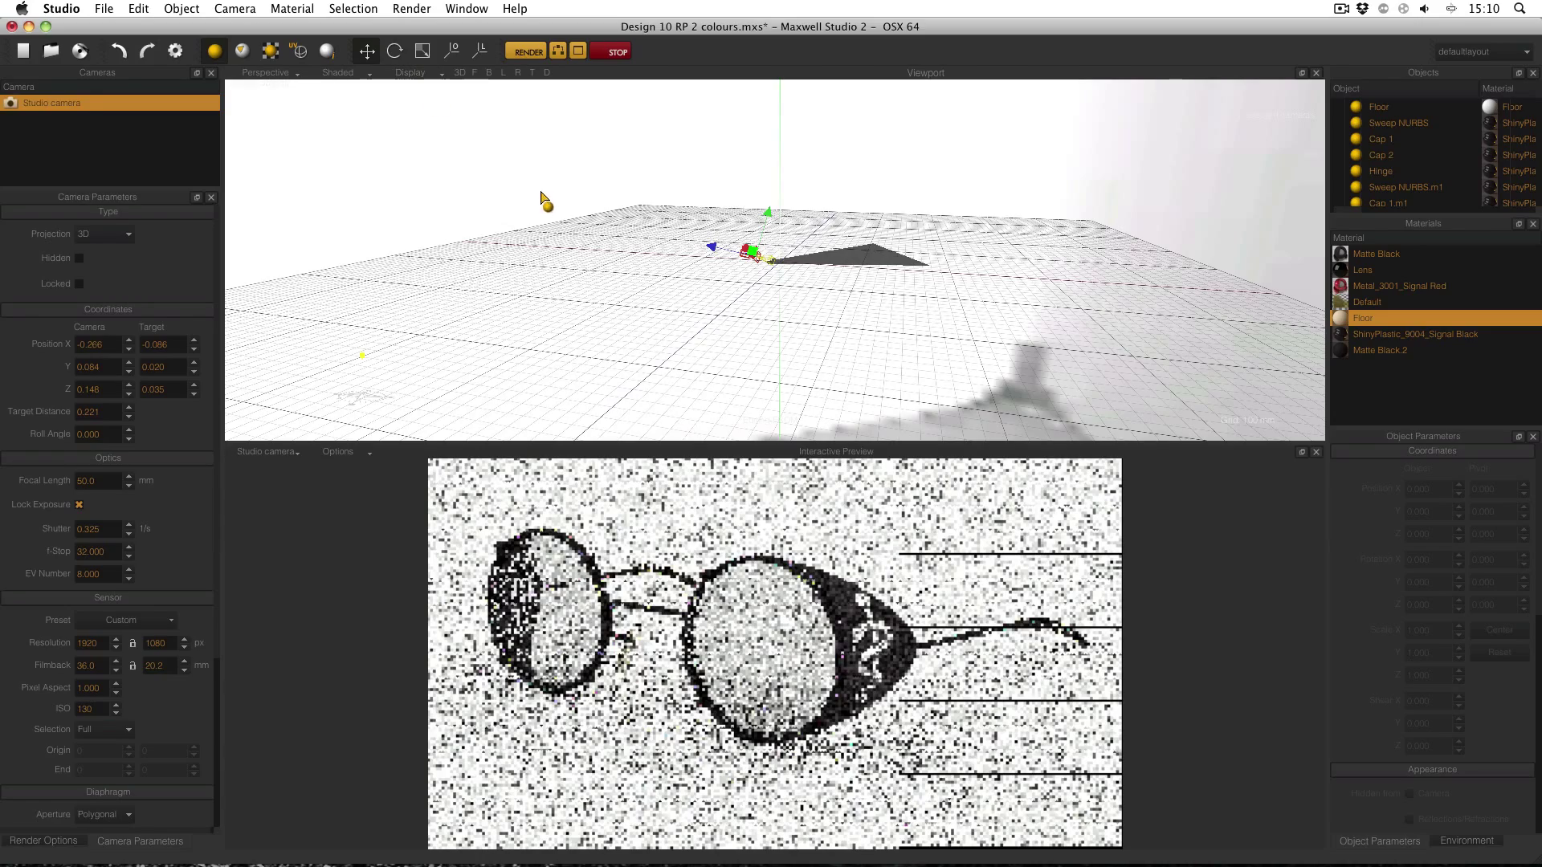
alt+drag(549, 201, 831, 249)
alt+drag(543, 247, 1060, 450)
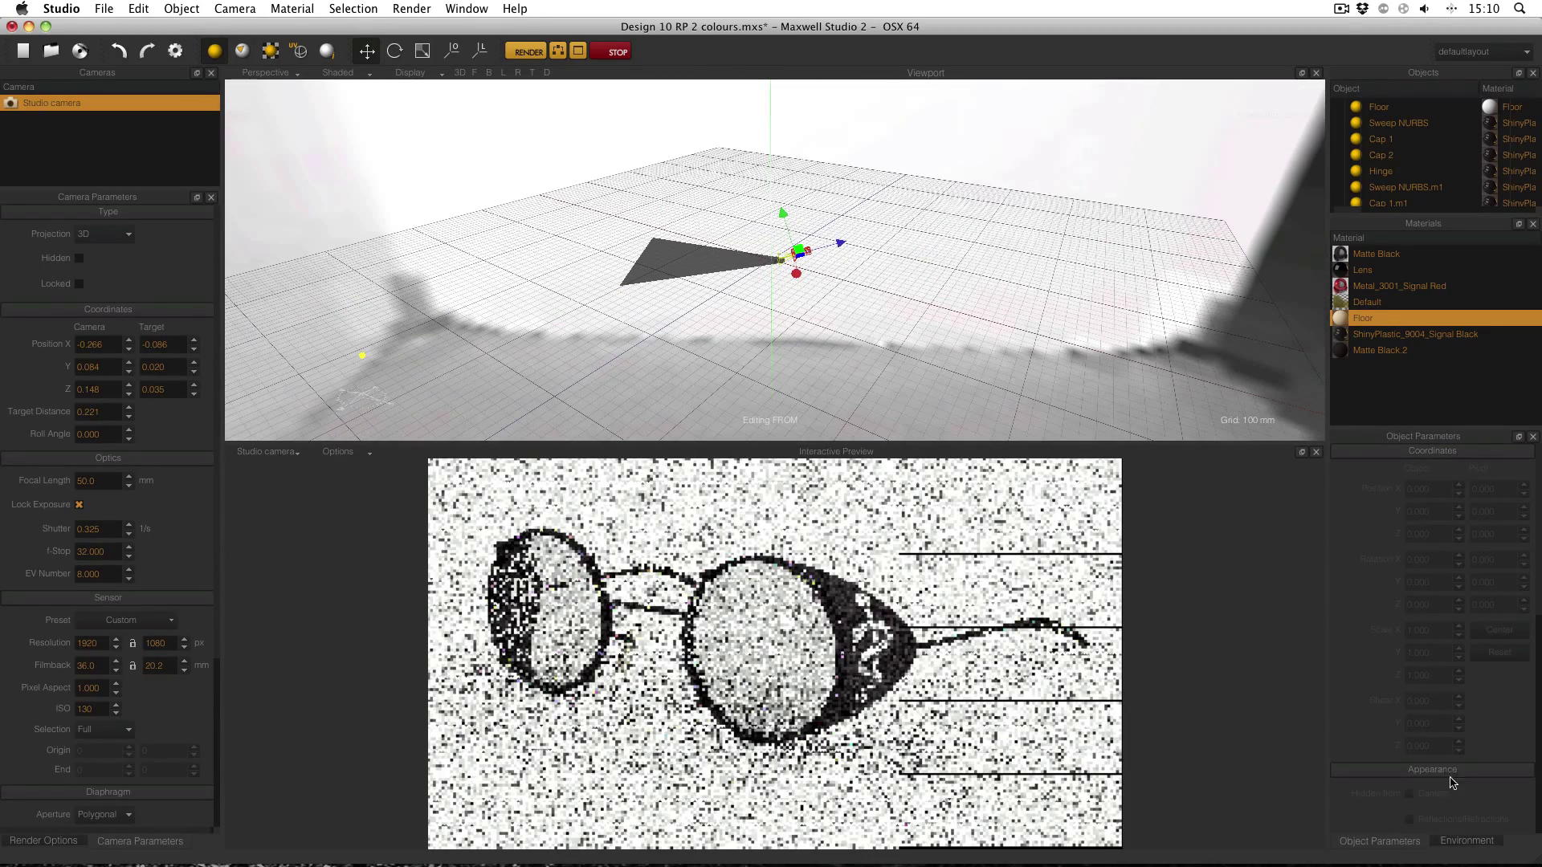
Show the Environment settings and inspect the studio003.hdr background with its 300.000 offset
click(1475, 840)
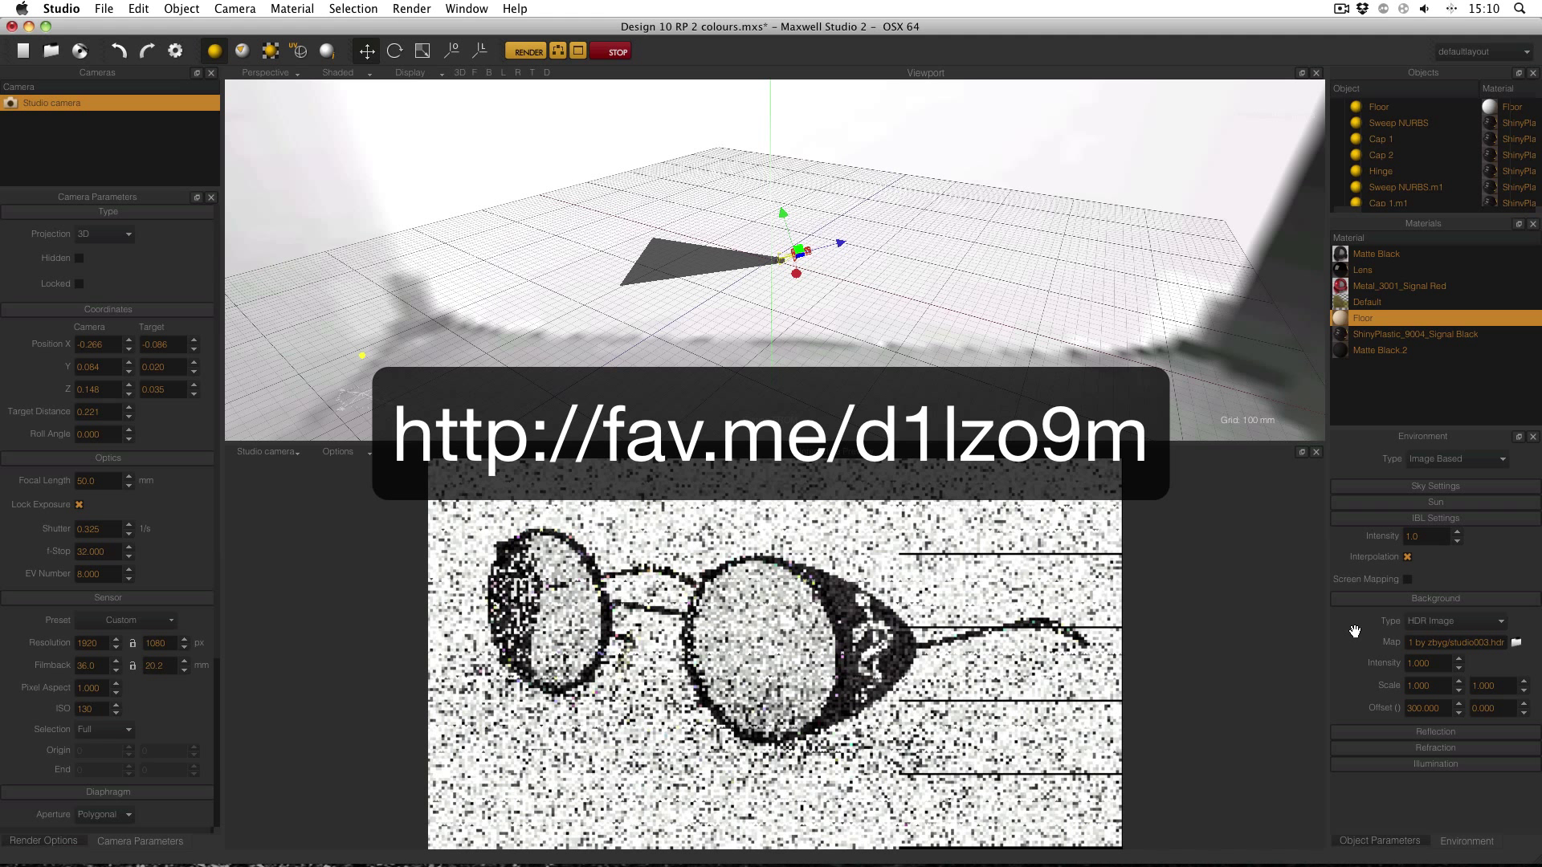
click(1402, 732)
click(1397, 732)
click(1434, 708)
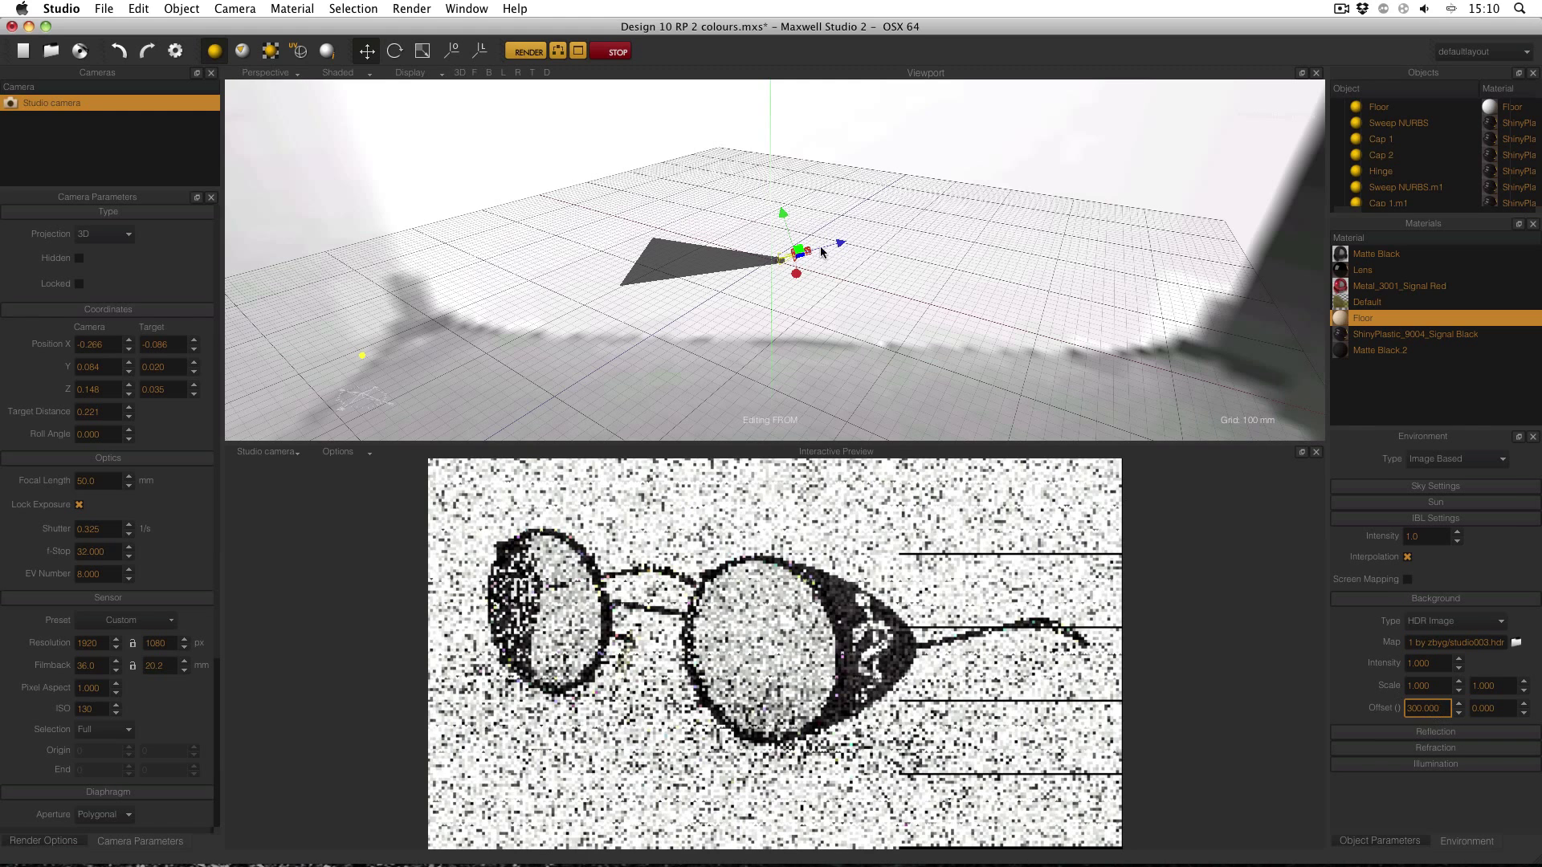
alt+drag(725, 189, 1160, 165)
alt+drag(1042, 207, 1001, 230)
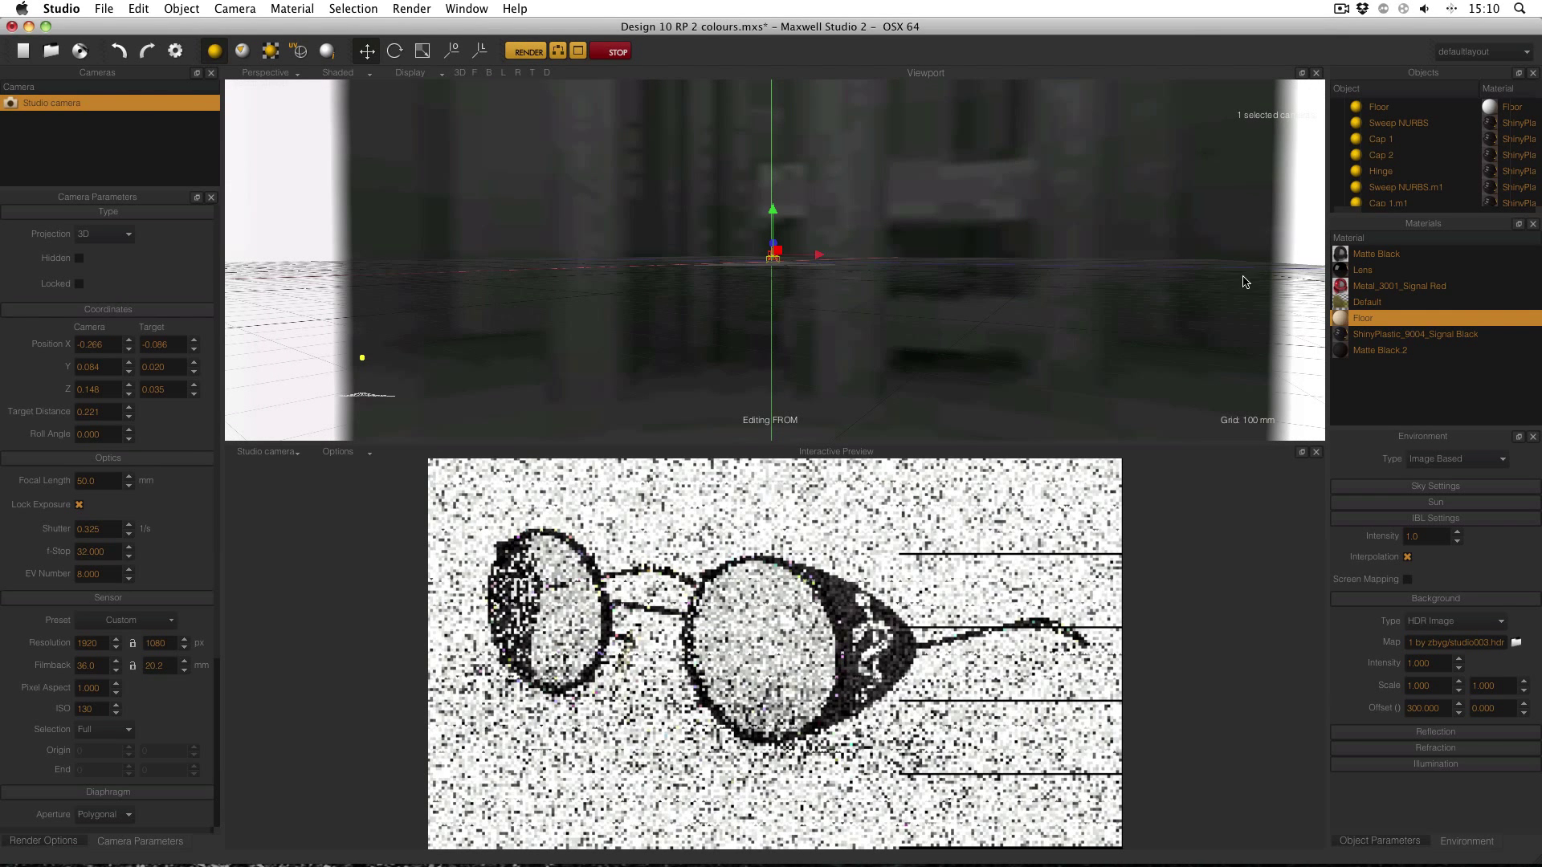
alt+drag(783, 210, 924, 234)
scroll(759, 261, up, 5)
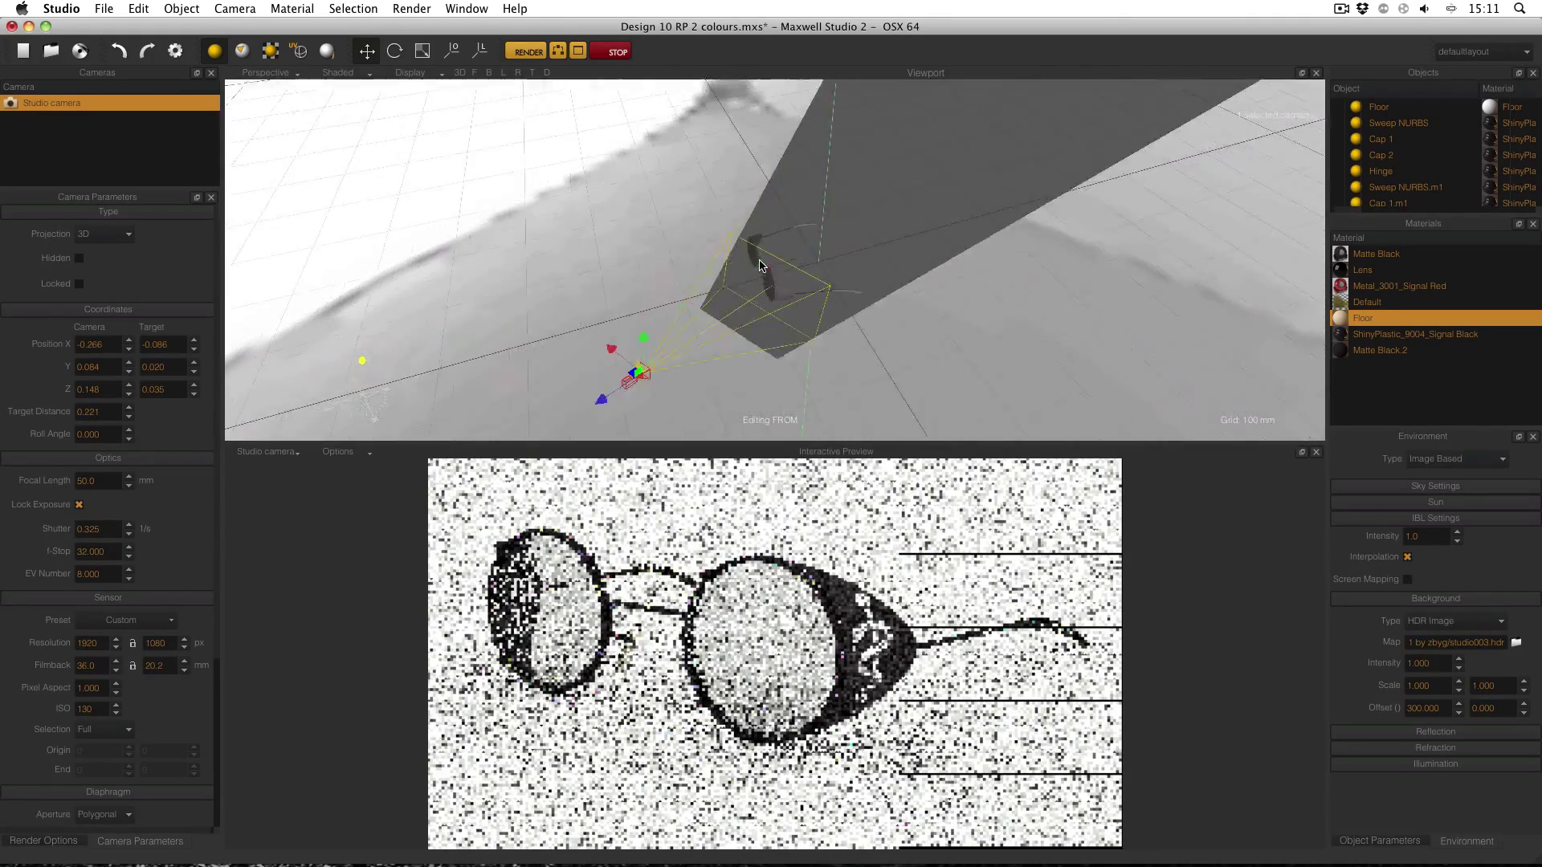
scroll(739, 247, up, 2)
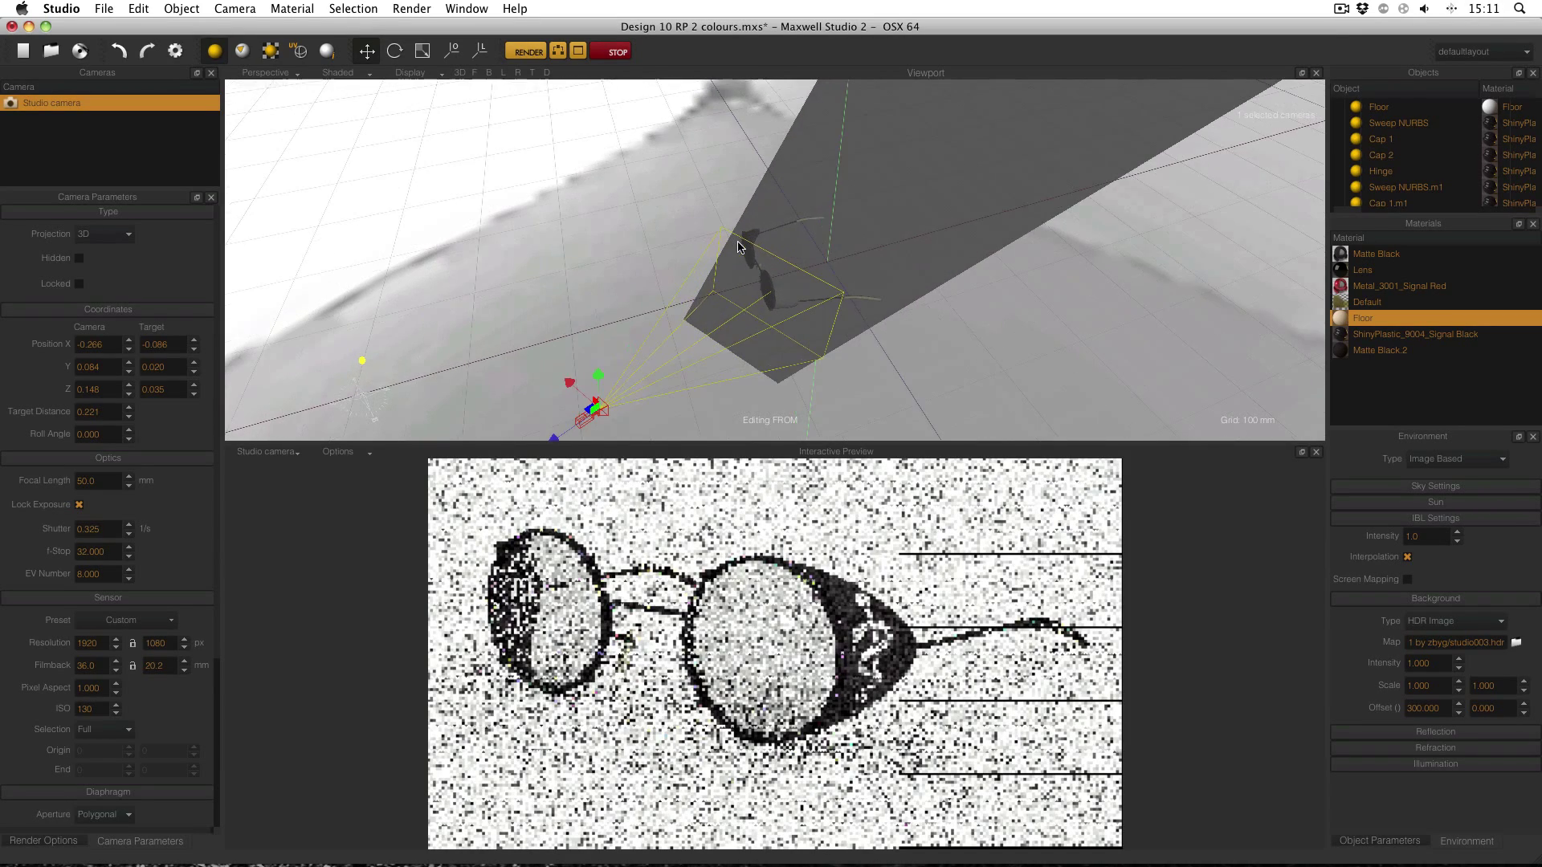
alt+drag(779, 223, 663, 265)
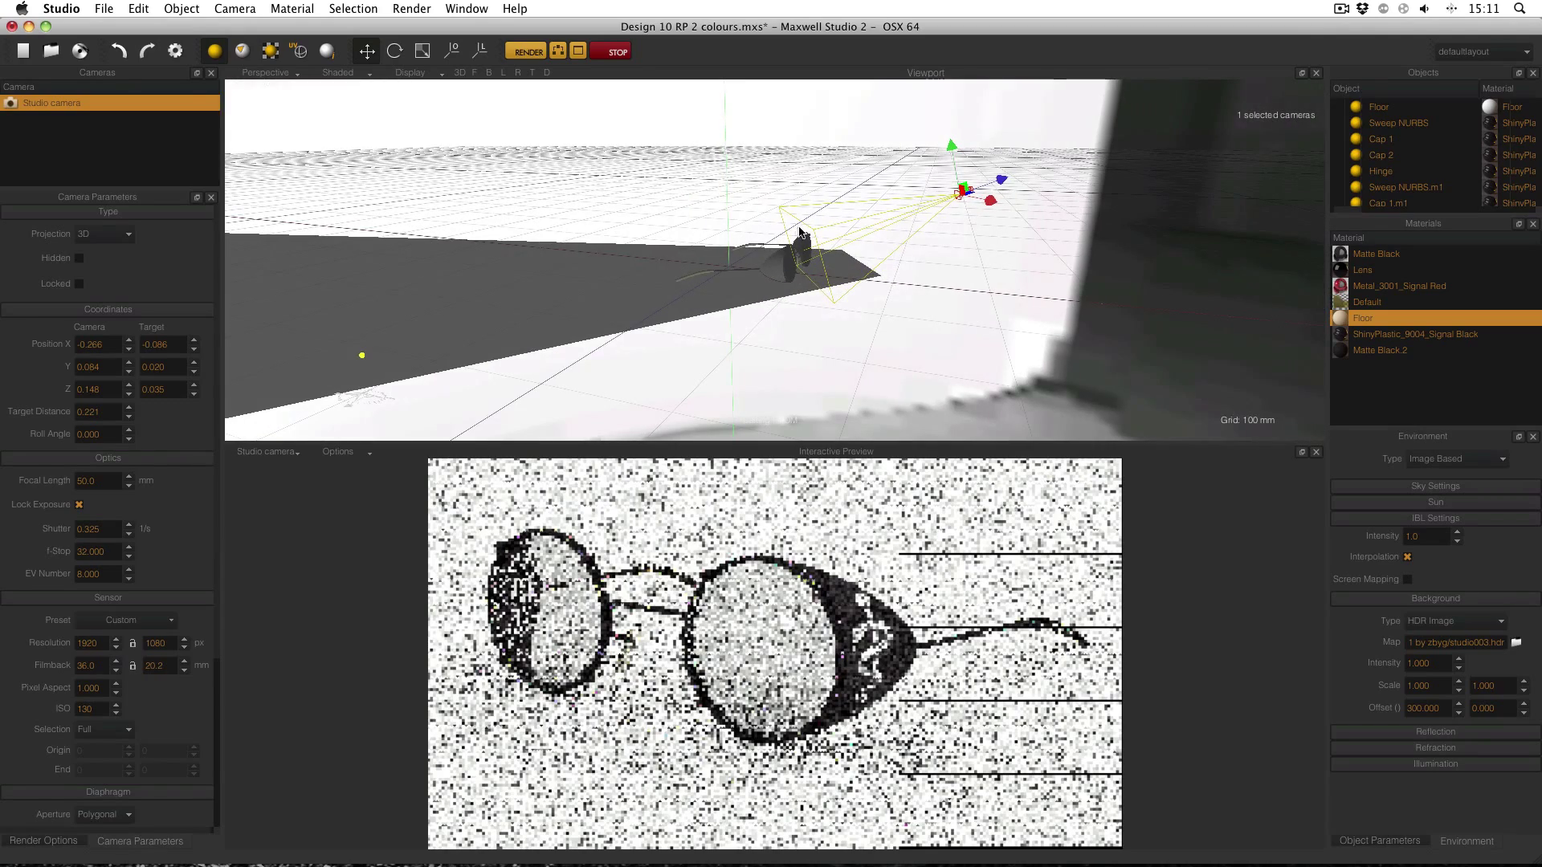
alt+drag(739, 197, 1120, 214)
alt+drag(935, 234, 1064, 206)
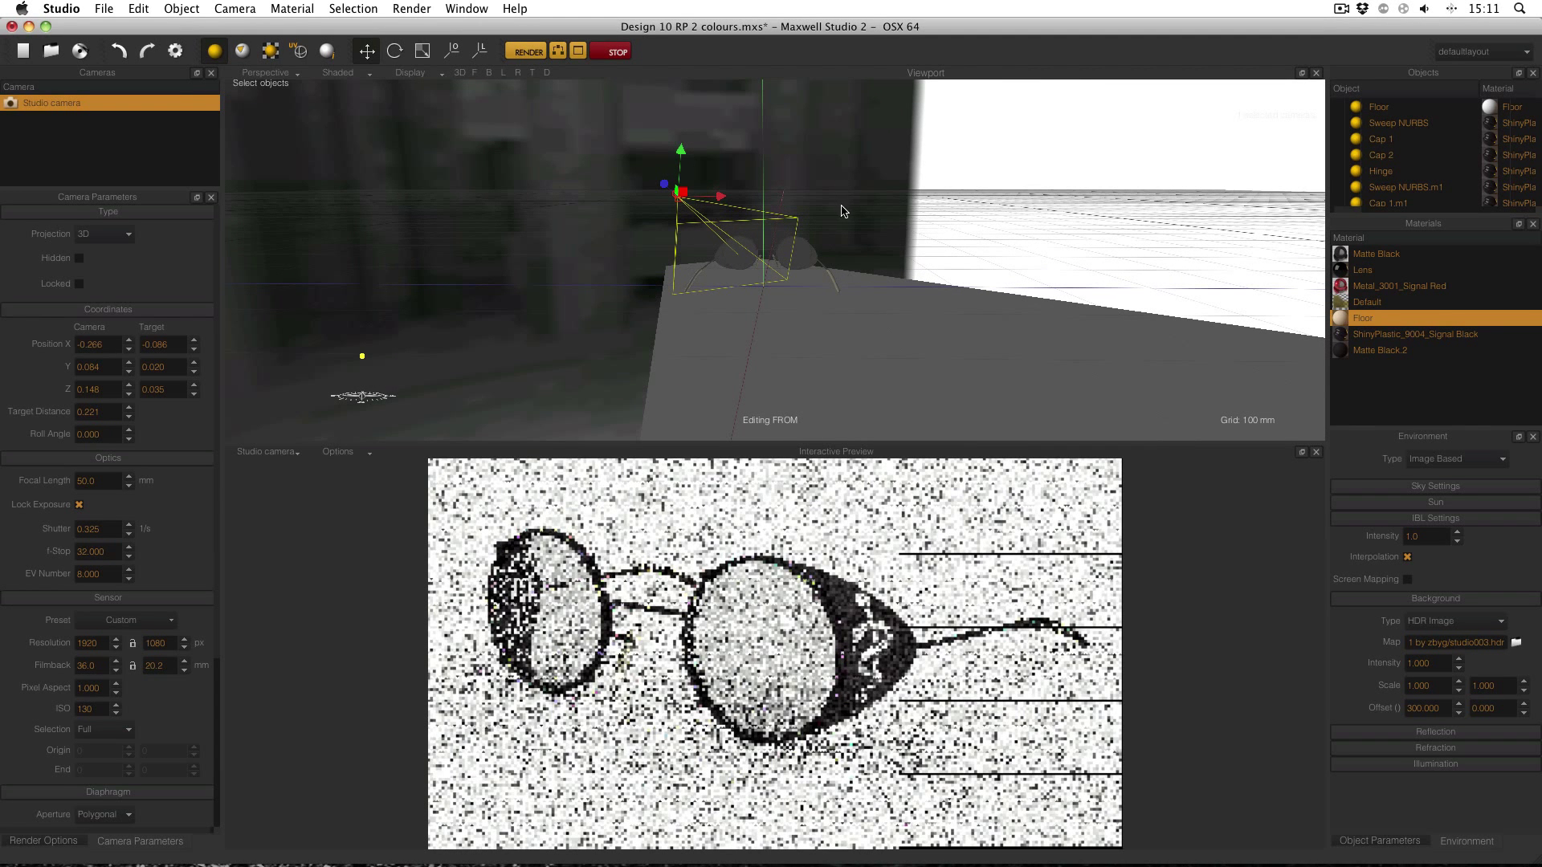
alt+drag(843, 205, 910, 217)
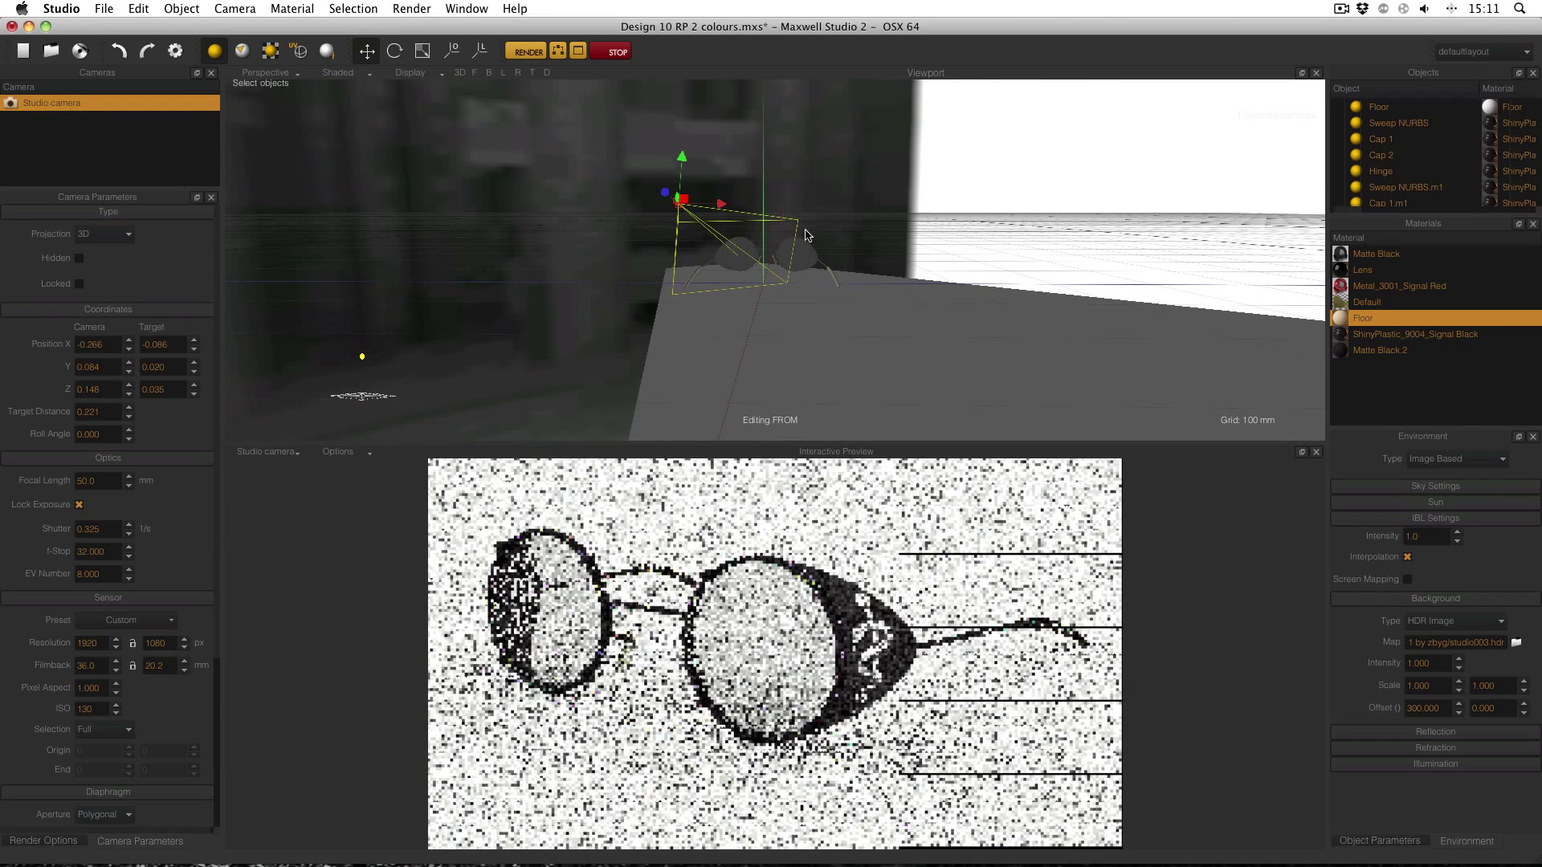
alt+drag(652, 250, 1232, 251)
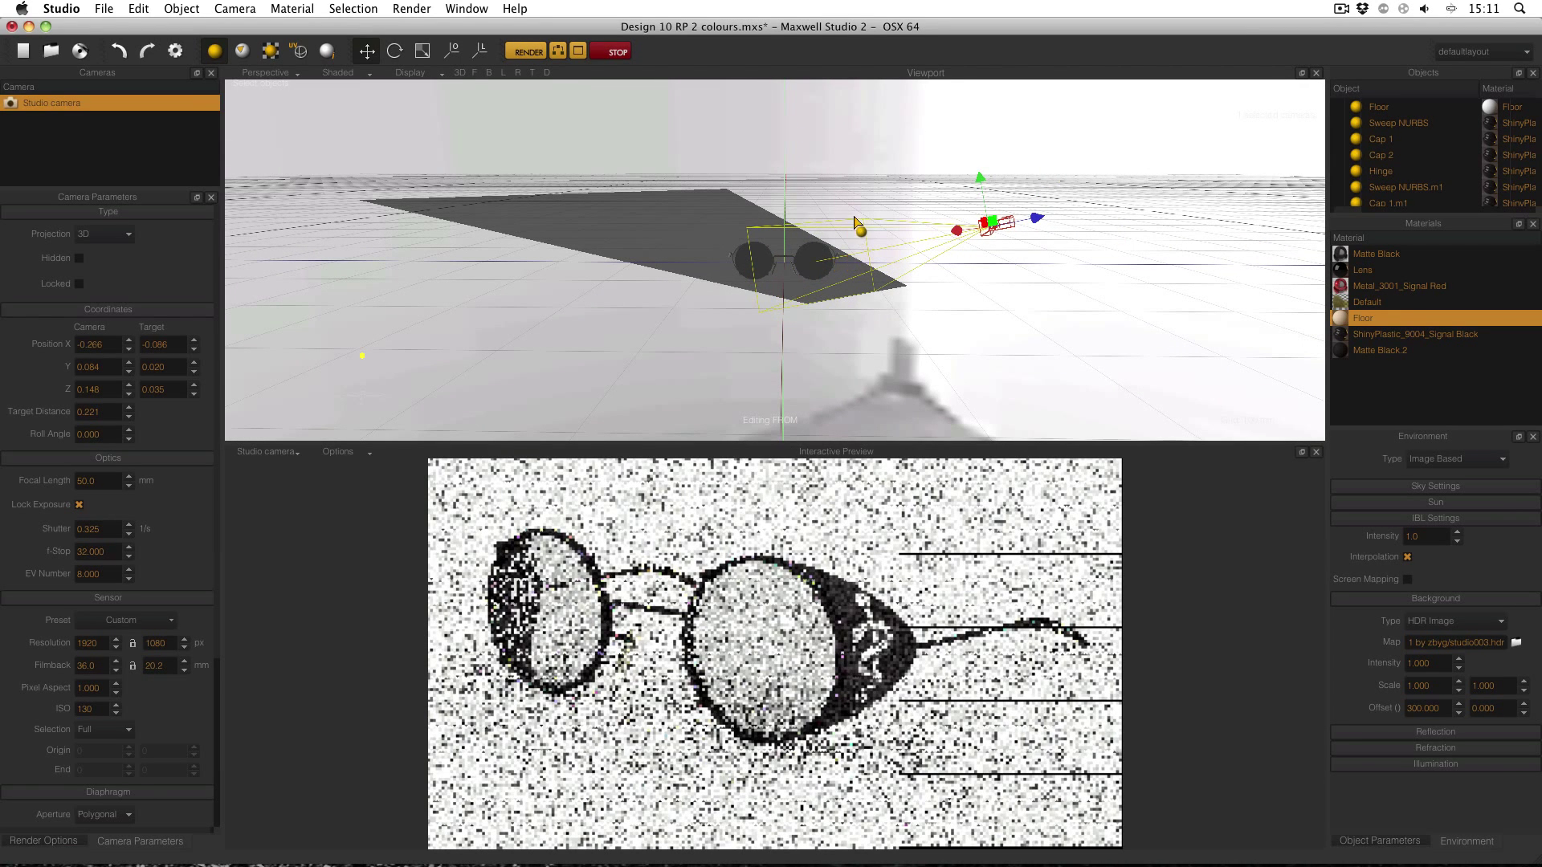
alt+drag(874, 200, 724, 207)
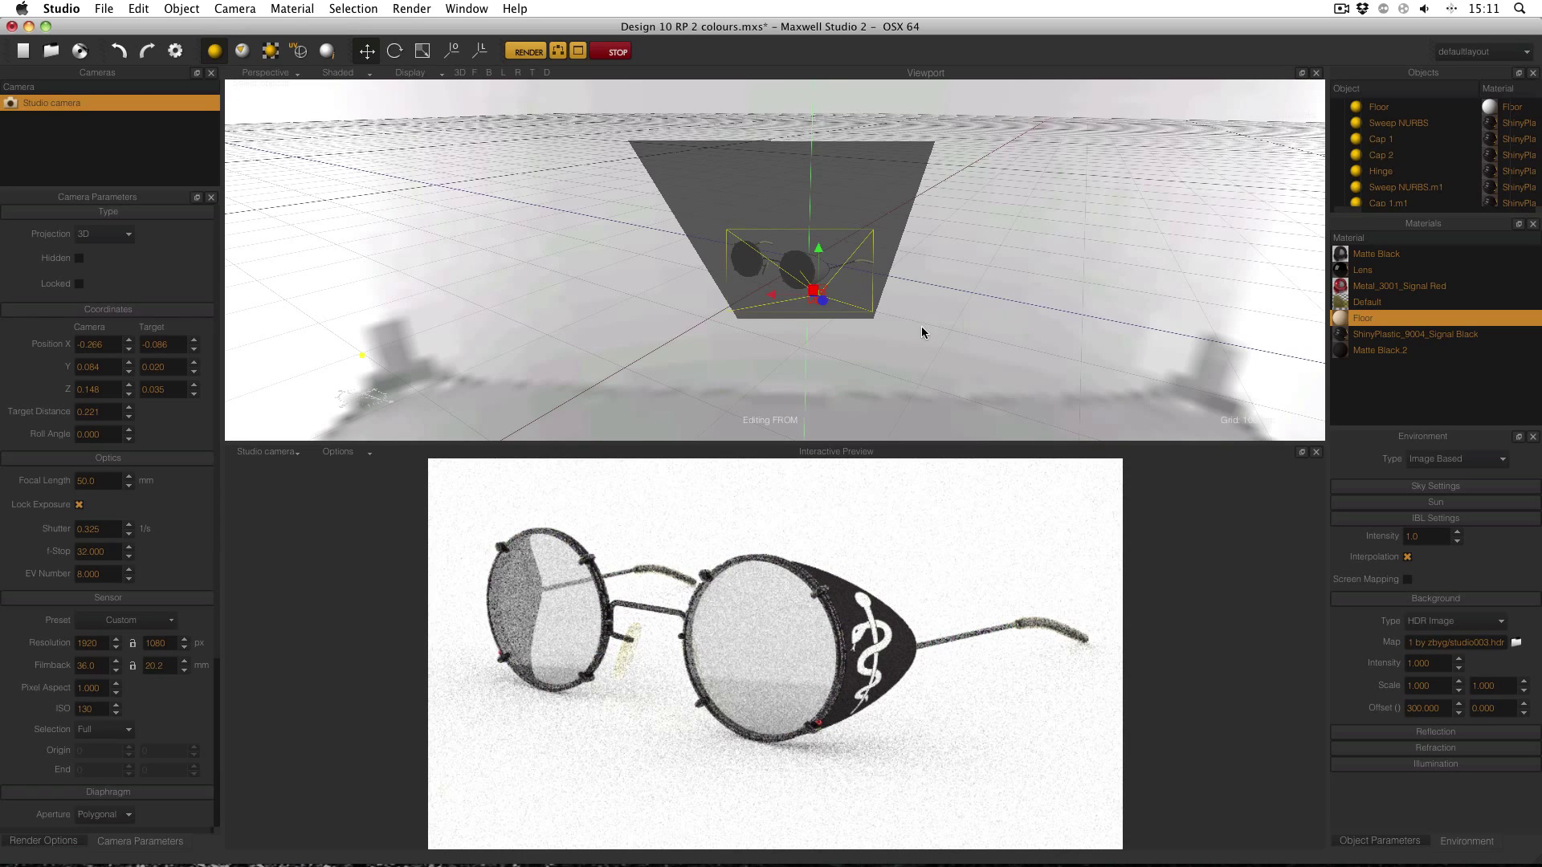
alt+drag(608, 286, 973, 276)
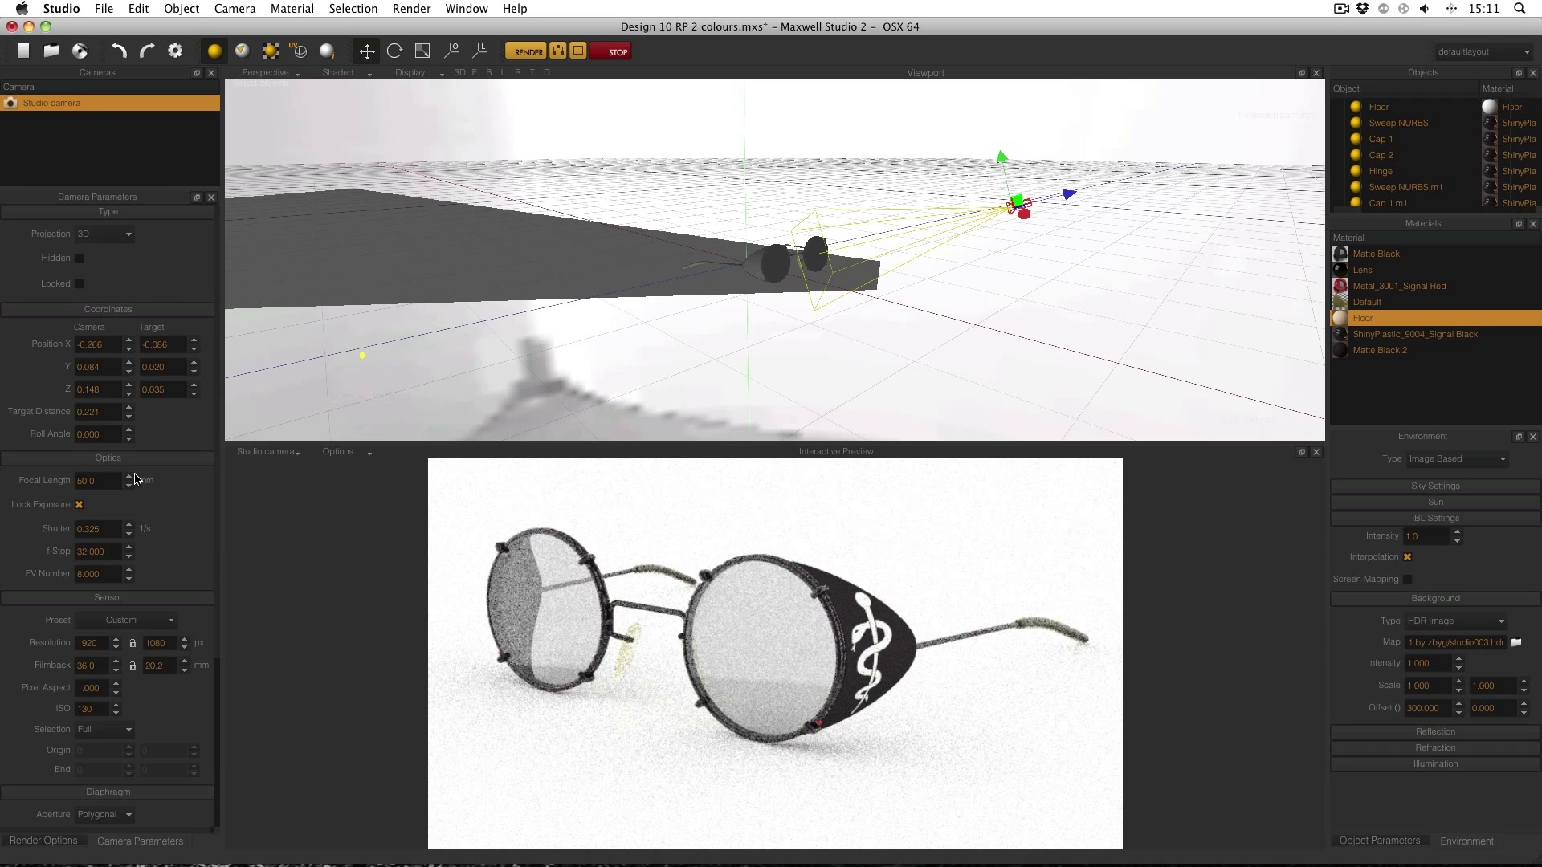
click(110, 481)
click(111, 552)
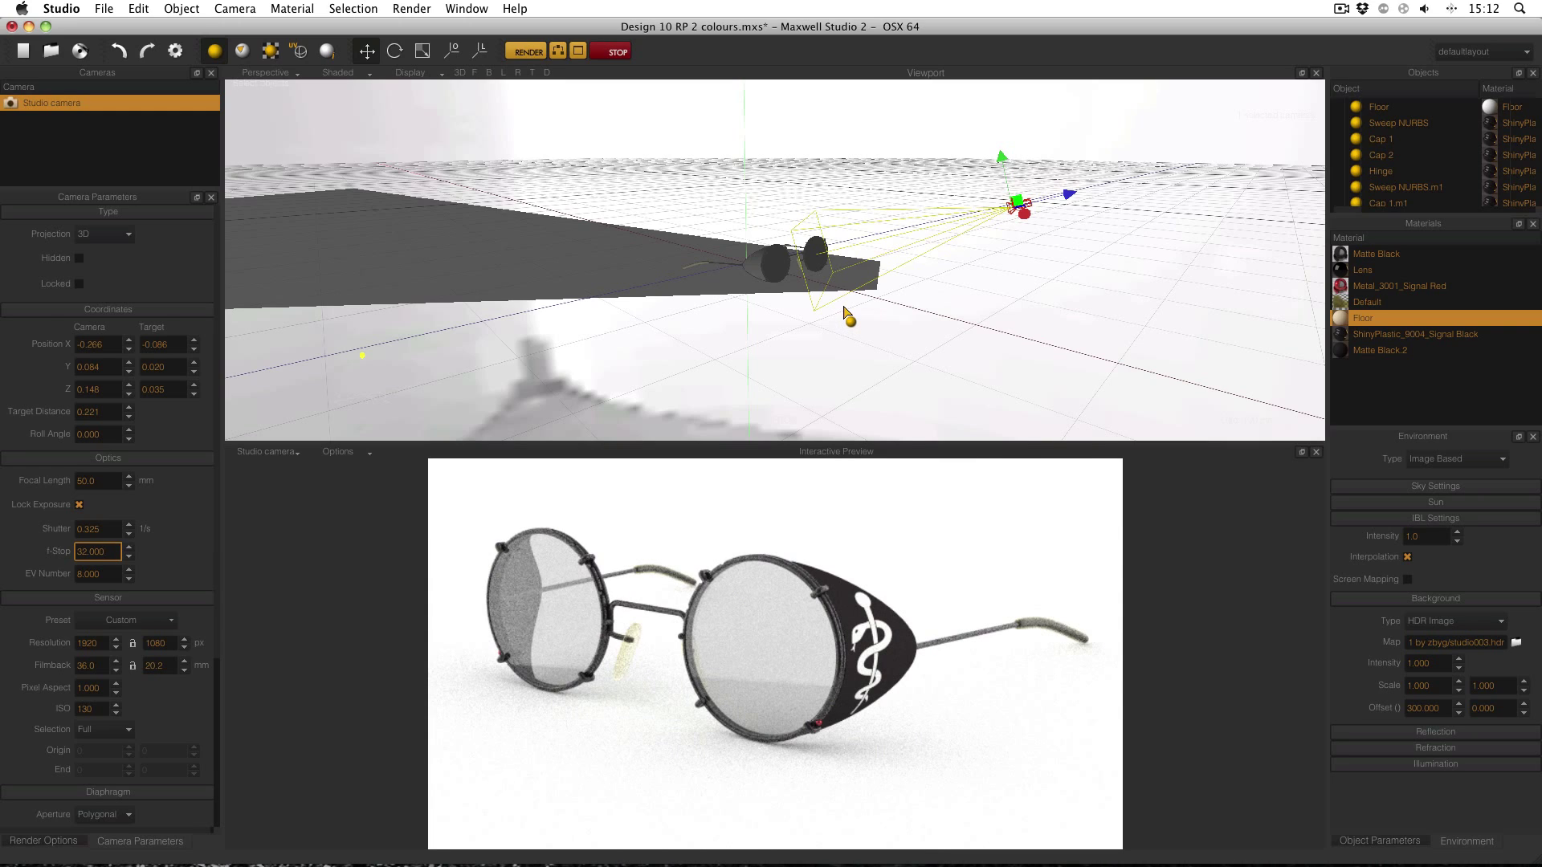
drag(845, 313, 796, 300)
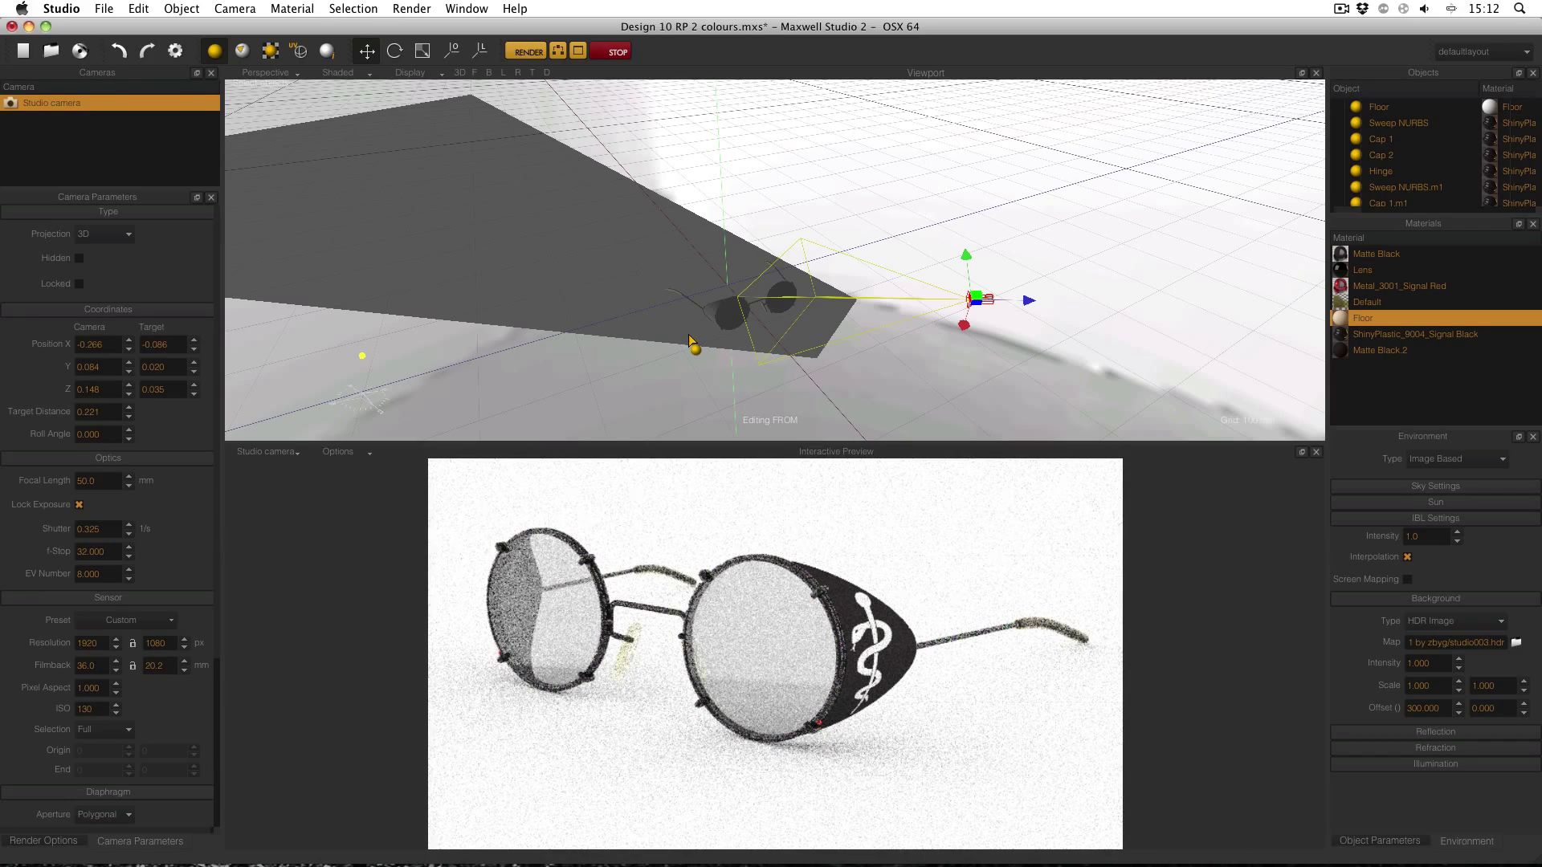
middle_drag(687, 334, 592, 323)
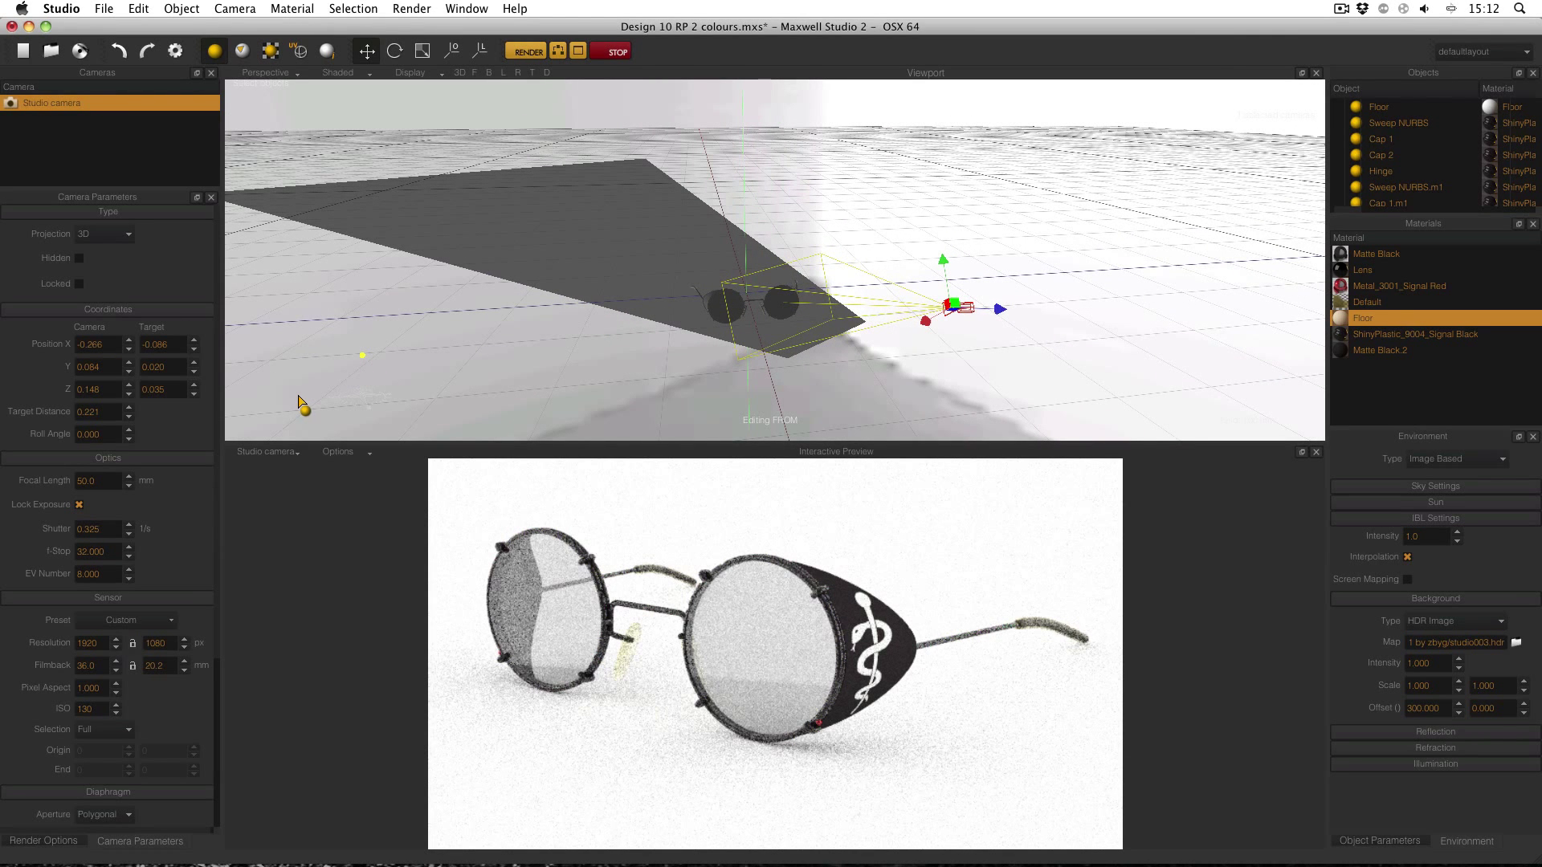
click(108, 577)
click(112, 552)
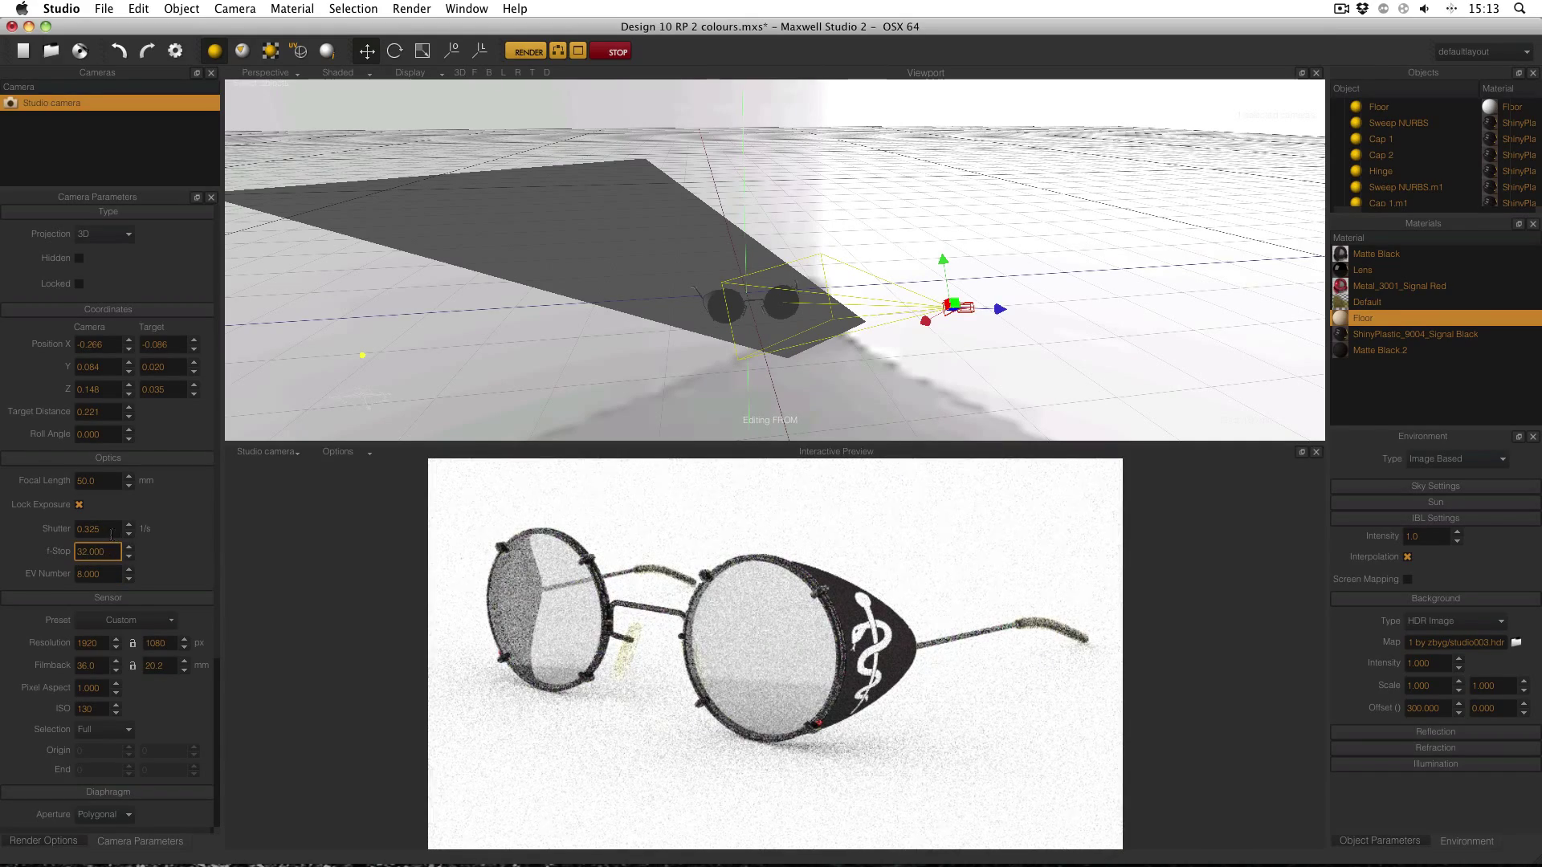
click(111, 530)
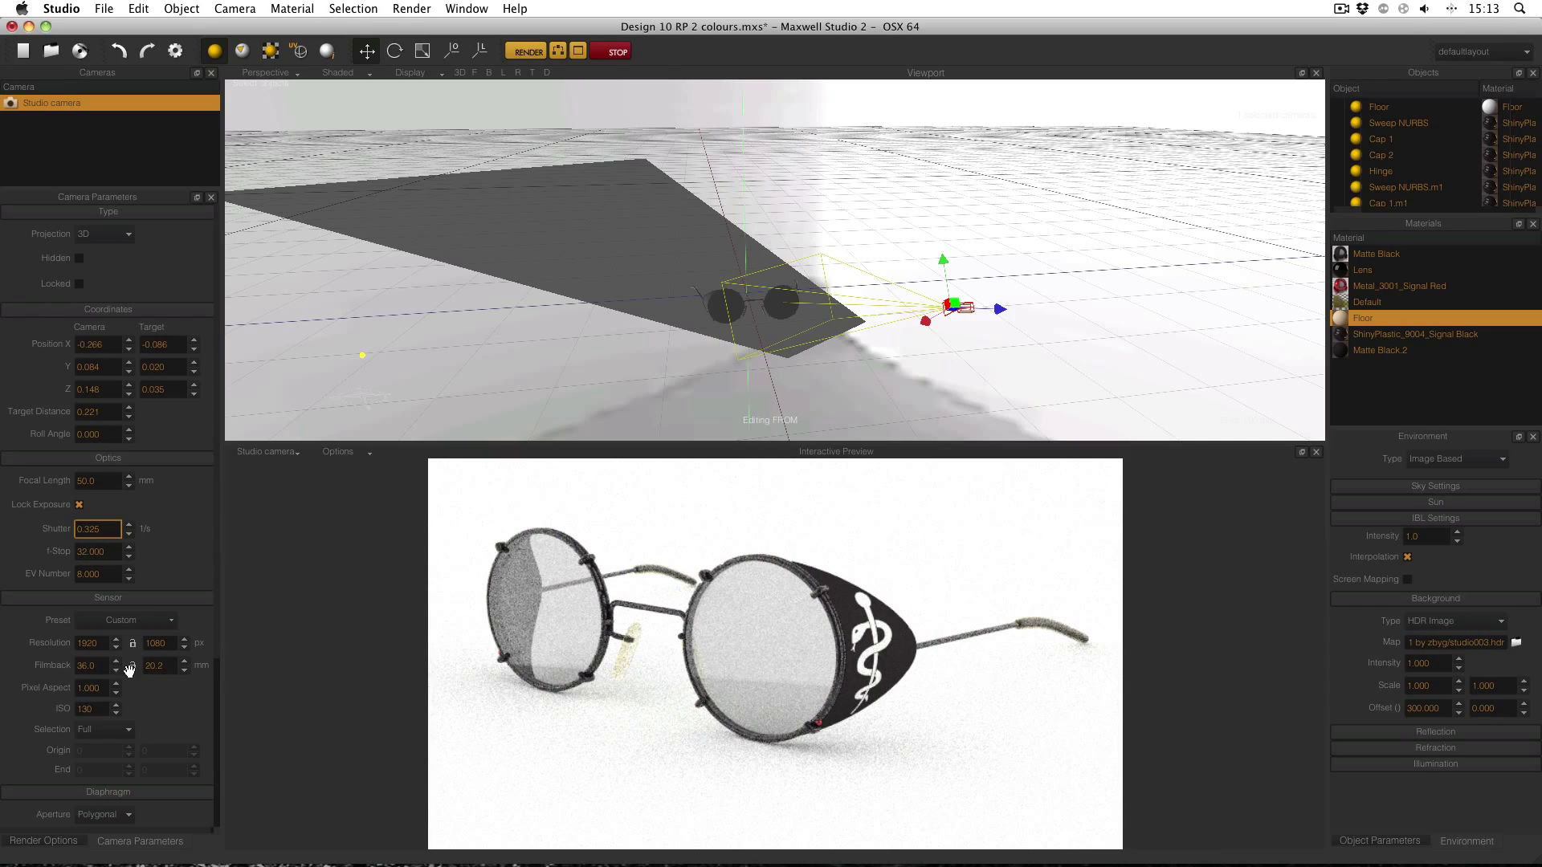
click(95, 710)
key(Return)
With exposure locked, set ISO to 100 and verify Shutter reads 0.250 and EV stays 8.000
click(80, 506)
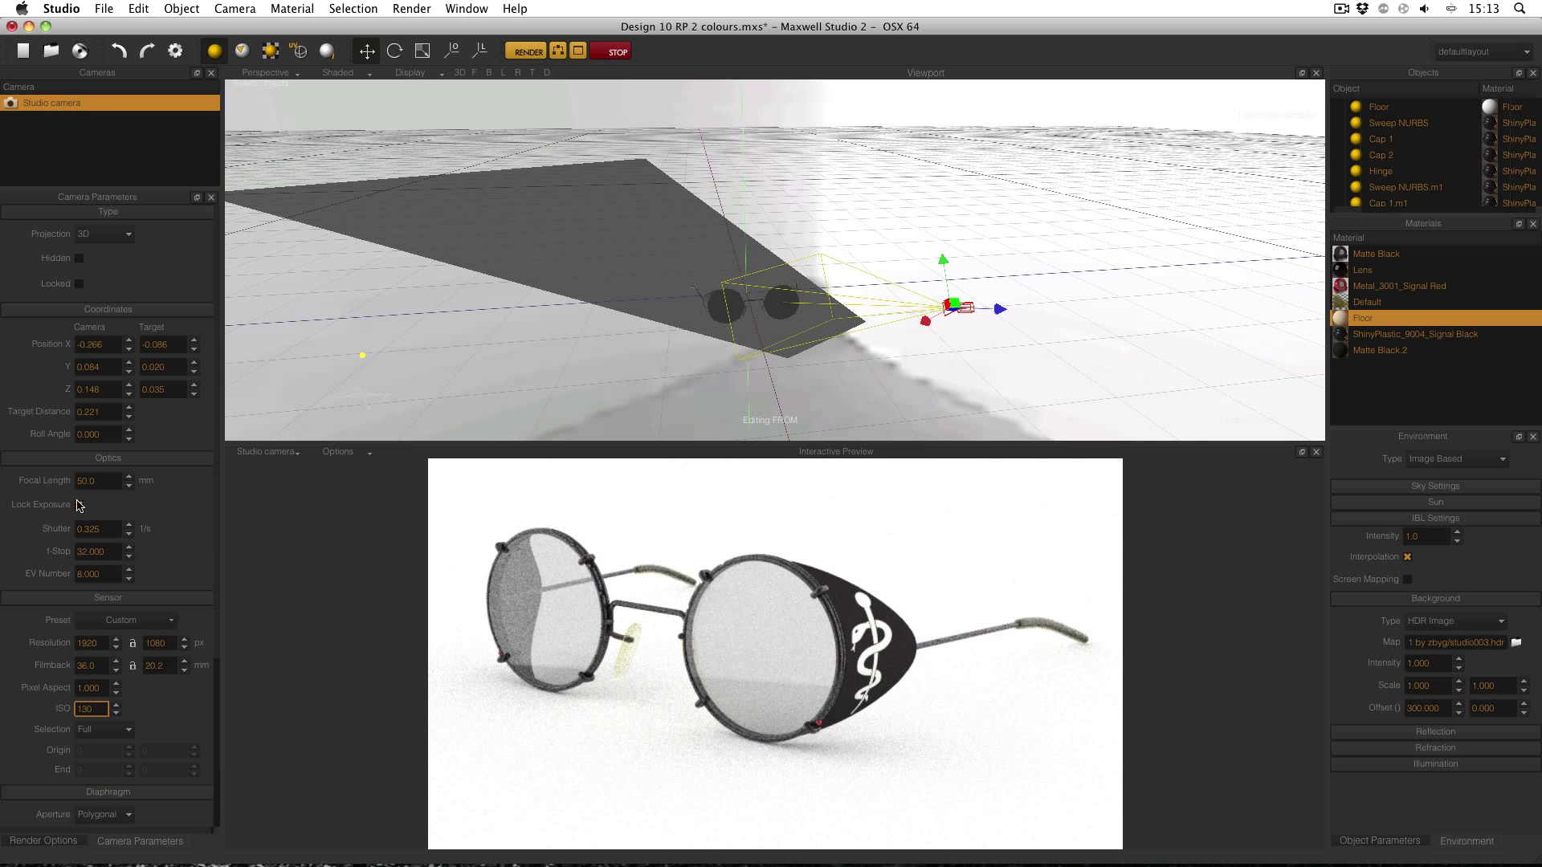
click(118, 715)
click(118, 716)
click(118, 715)
click(119, 715)
text(100)
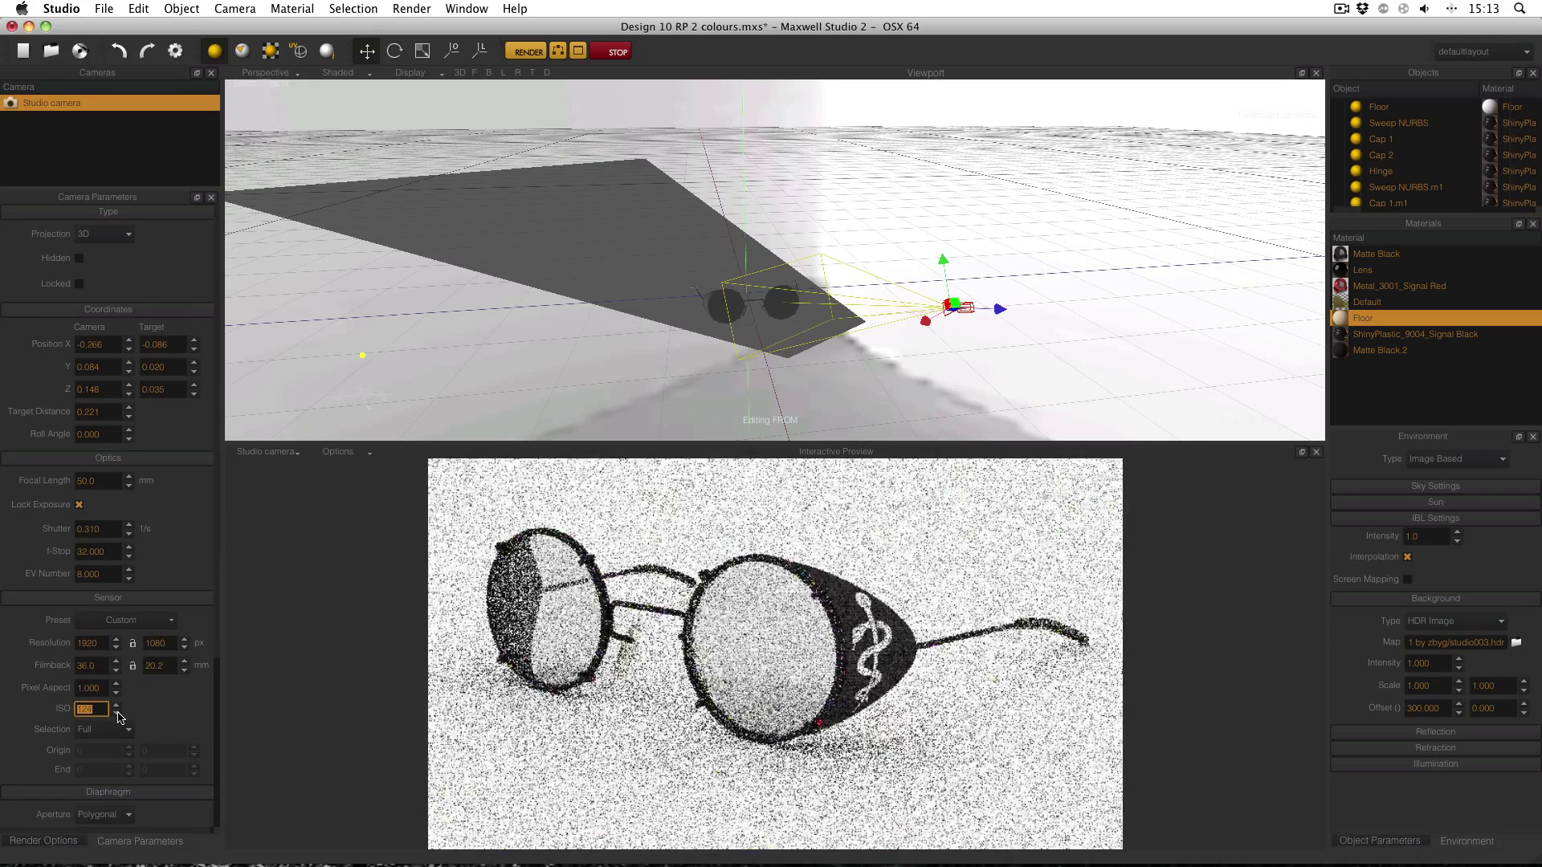
key(Return)
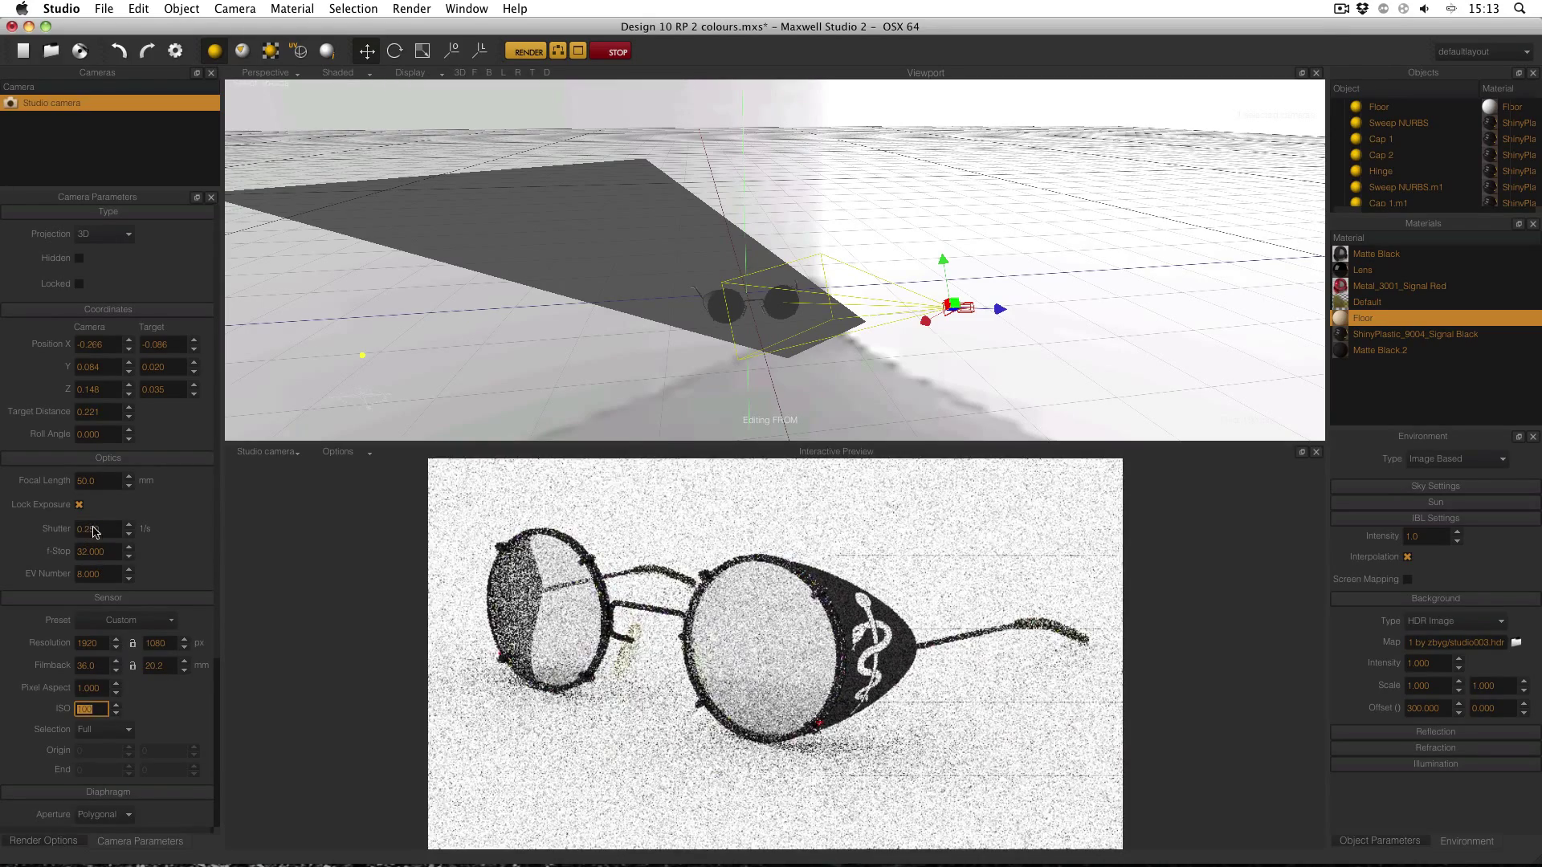
click(112, 530)
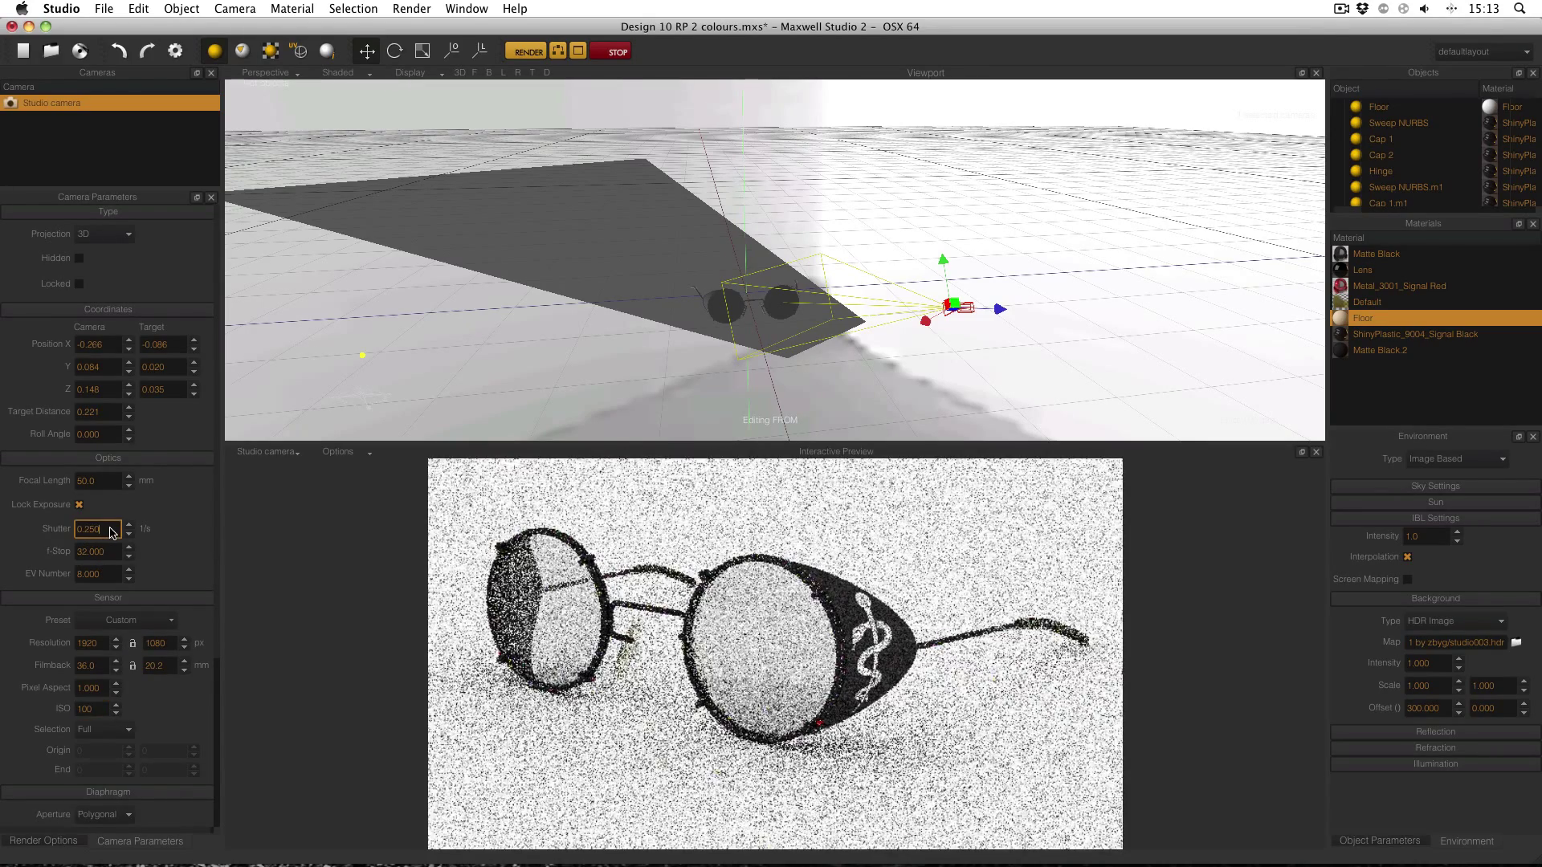
click(103, 575)
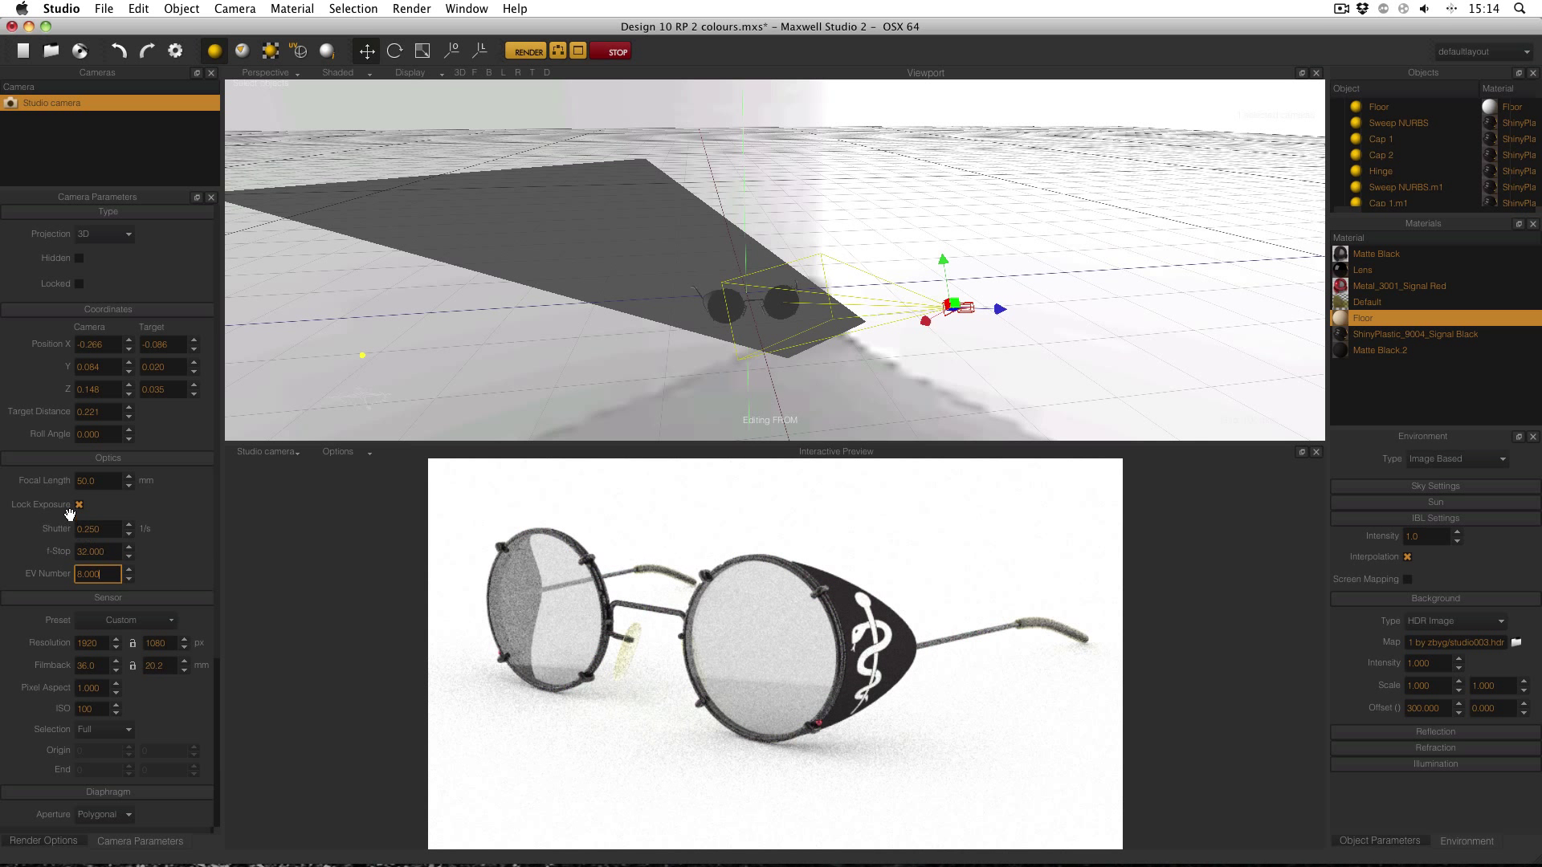
click(113, 553)
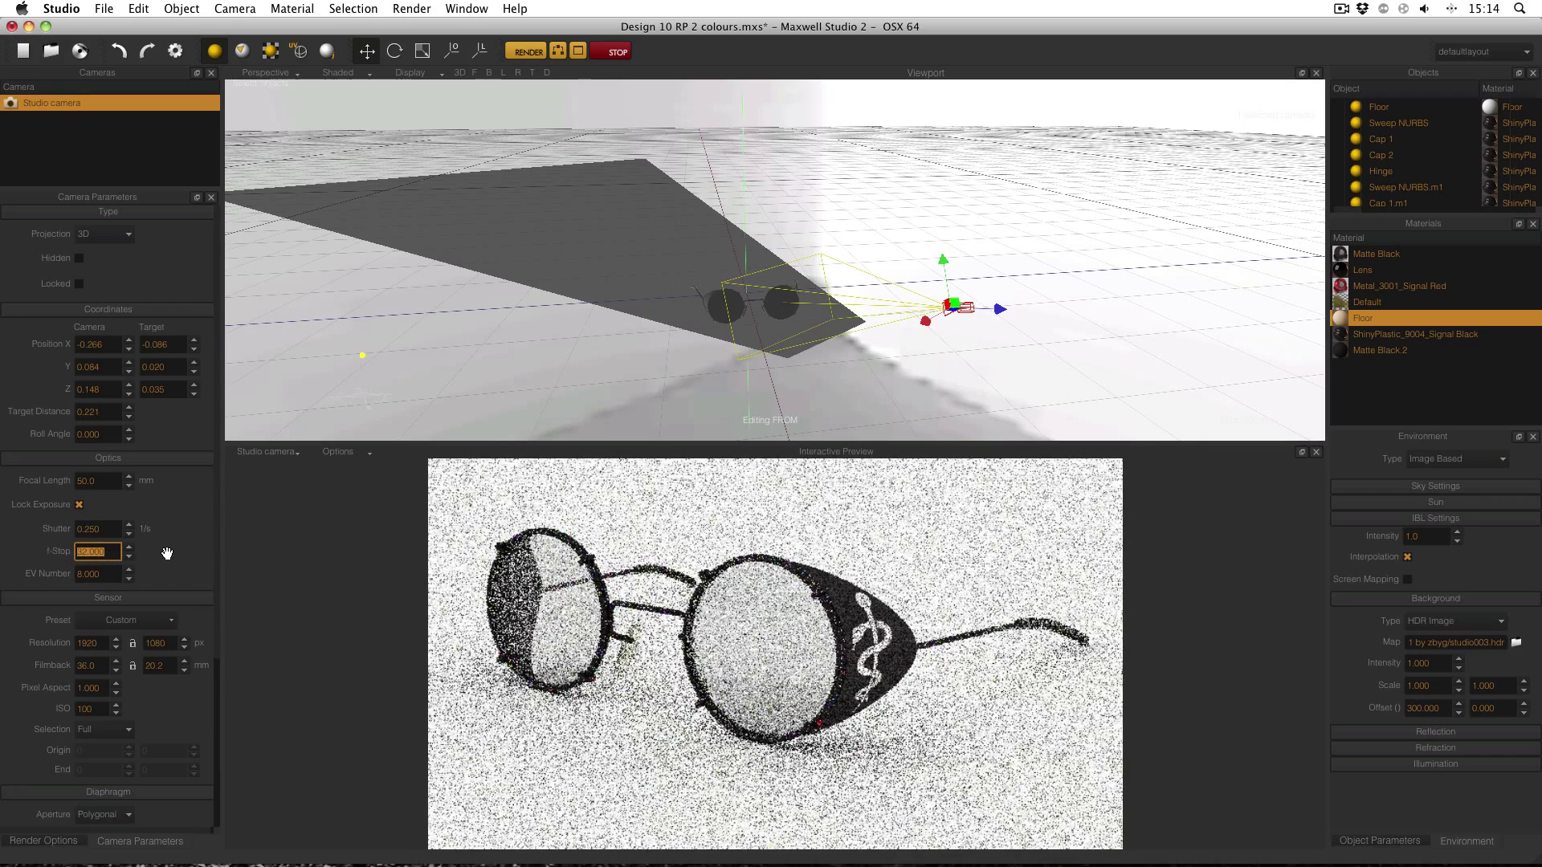
text(5.6)
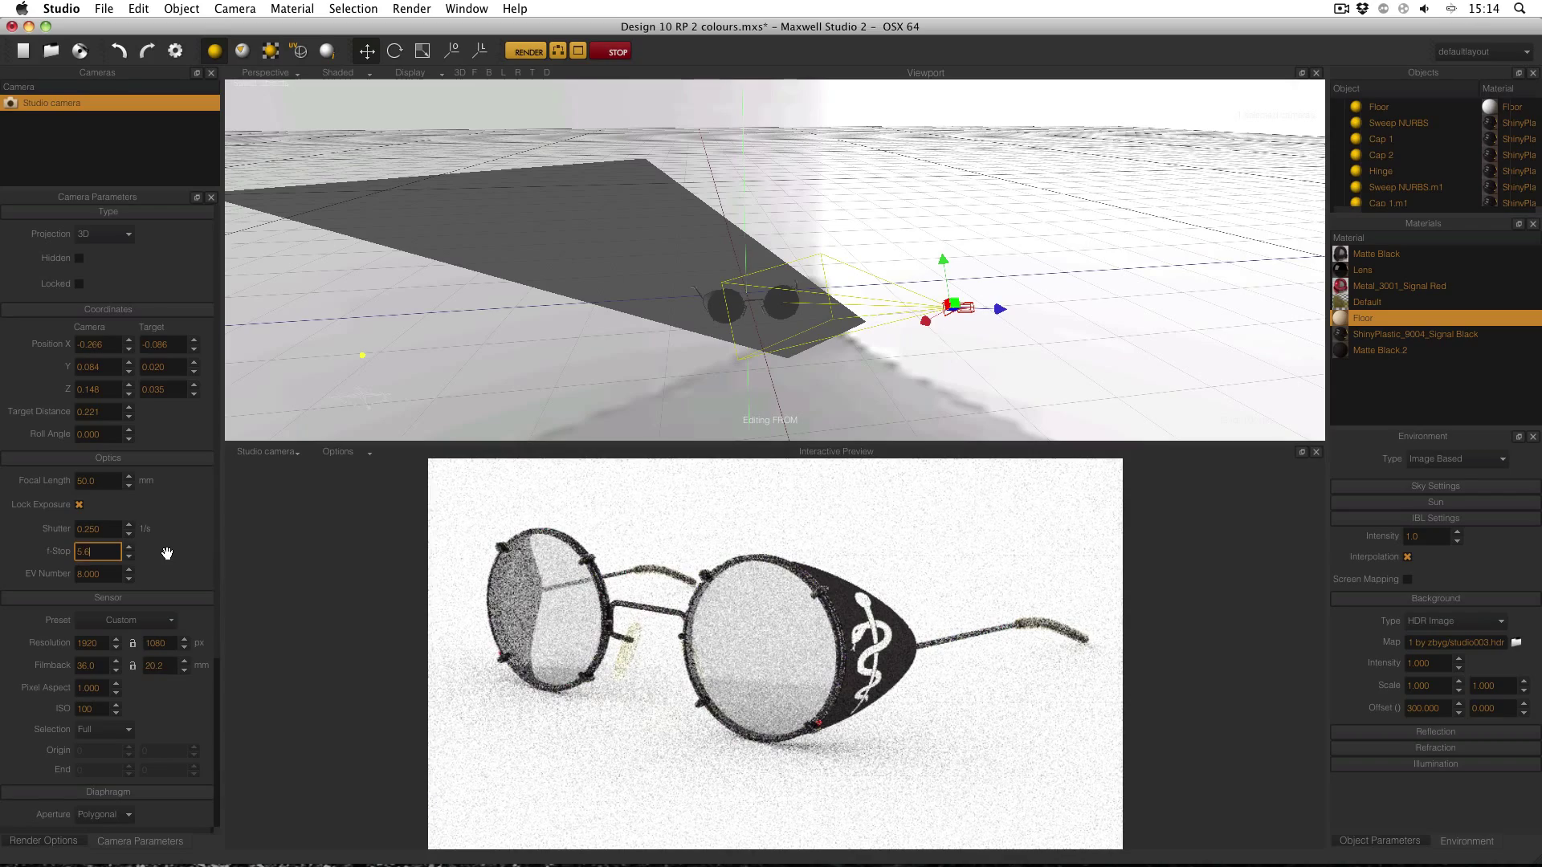
key(Return)
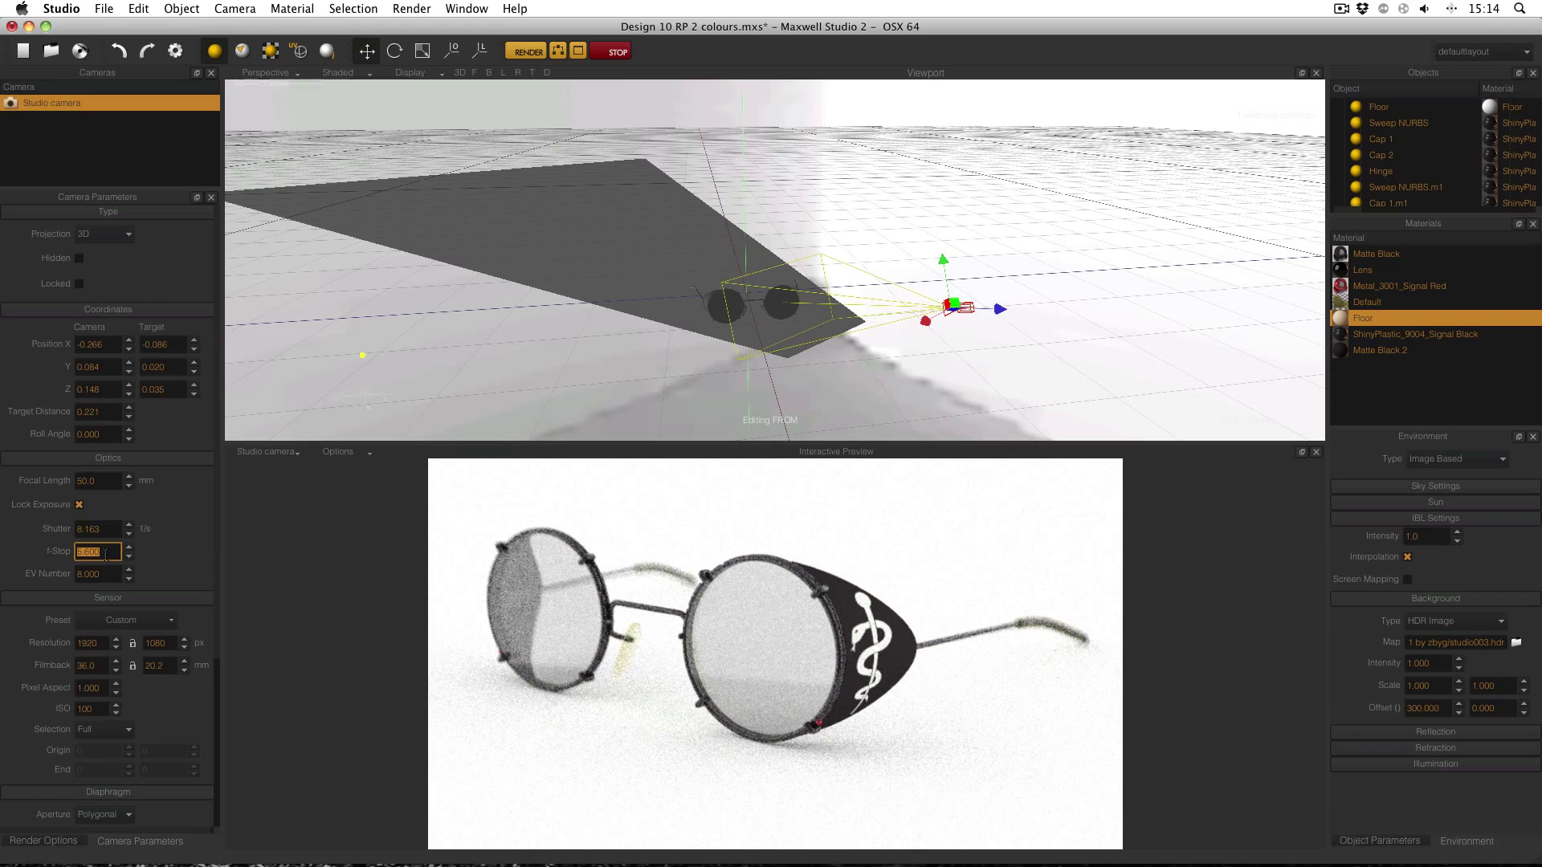
text(32)
key(Return)
click(79, 505)
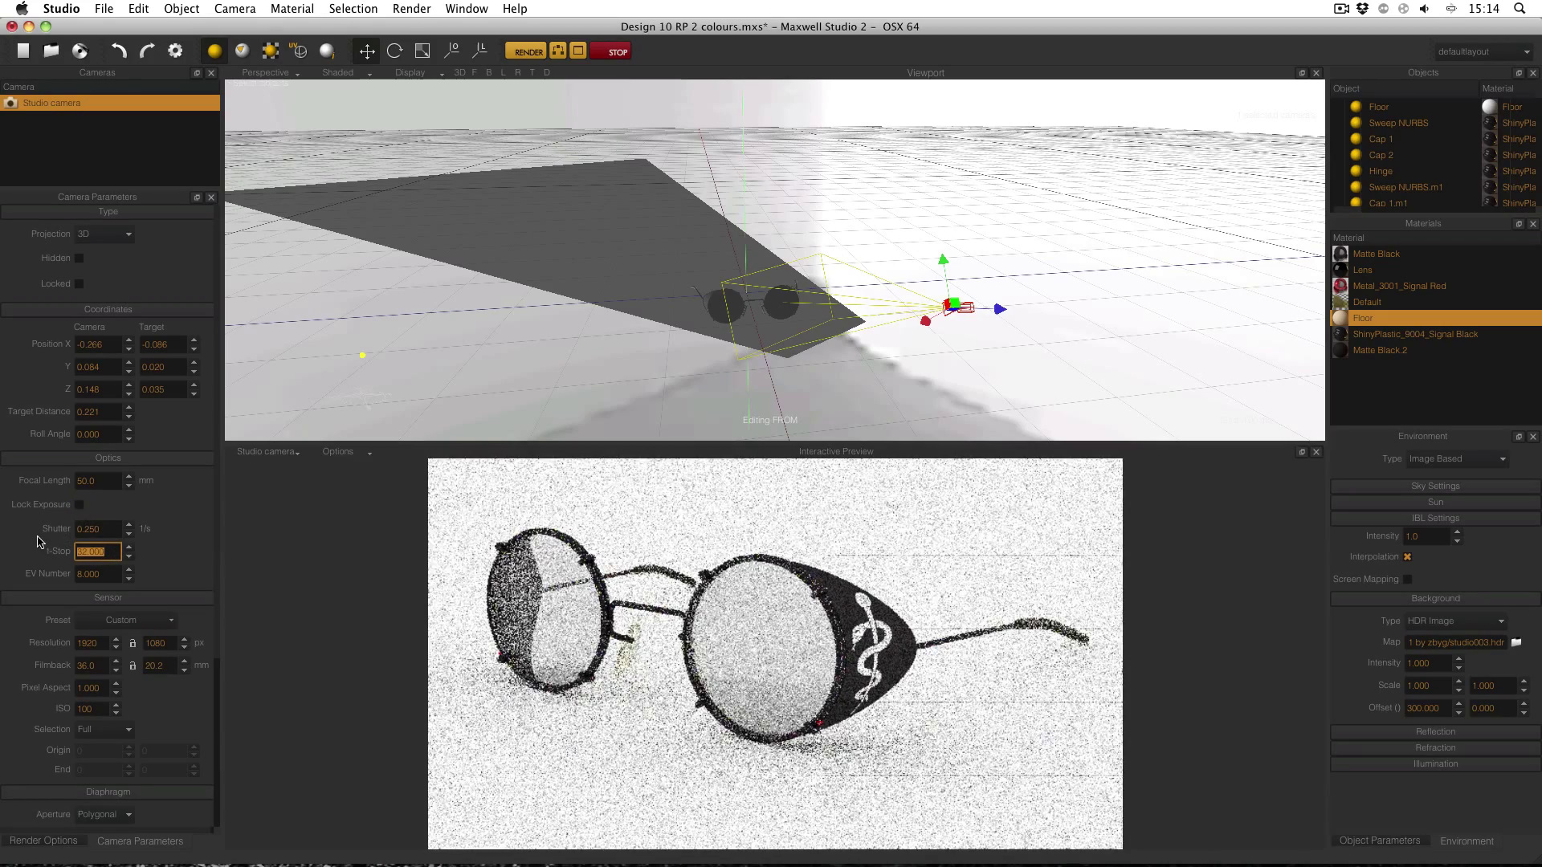
text(5.6)
key(Return)
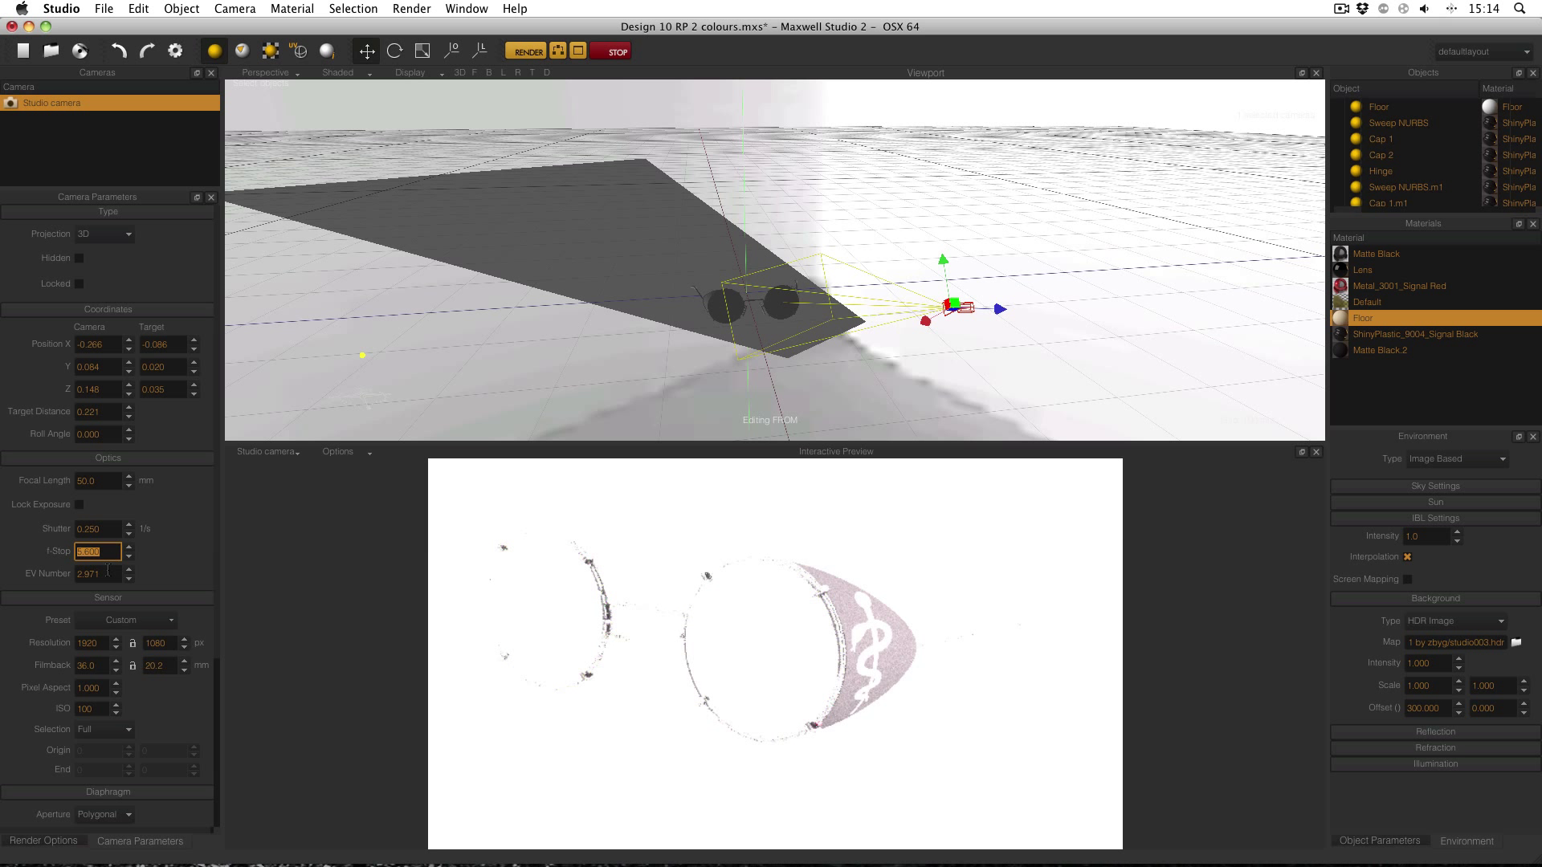
text(32)
key(Return)
click(79, 504)
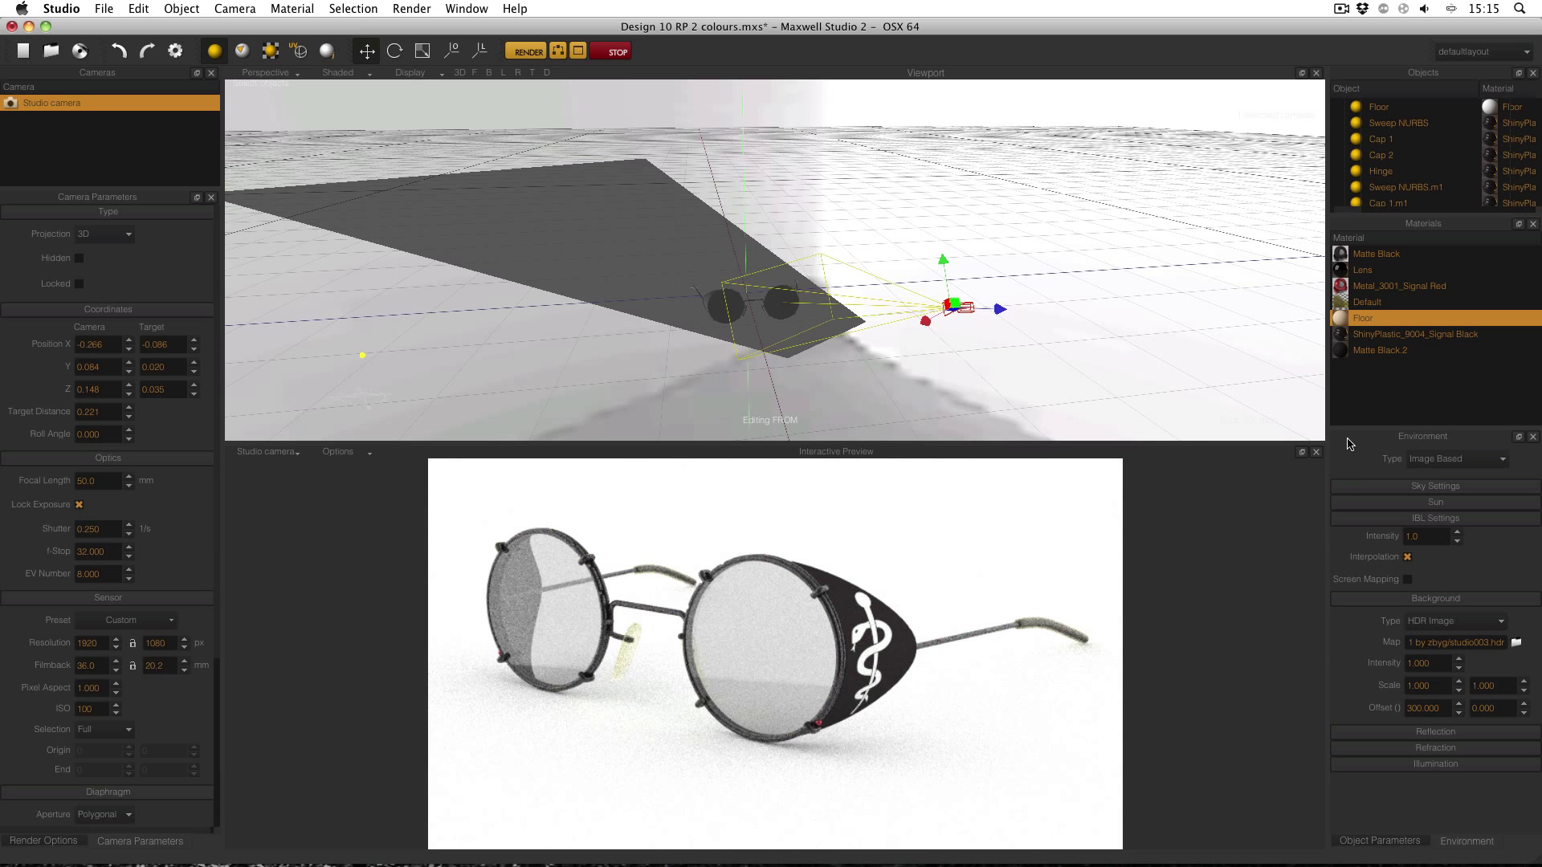
click(44, 841)
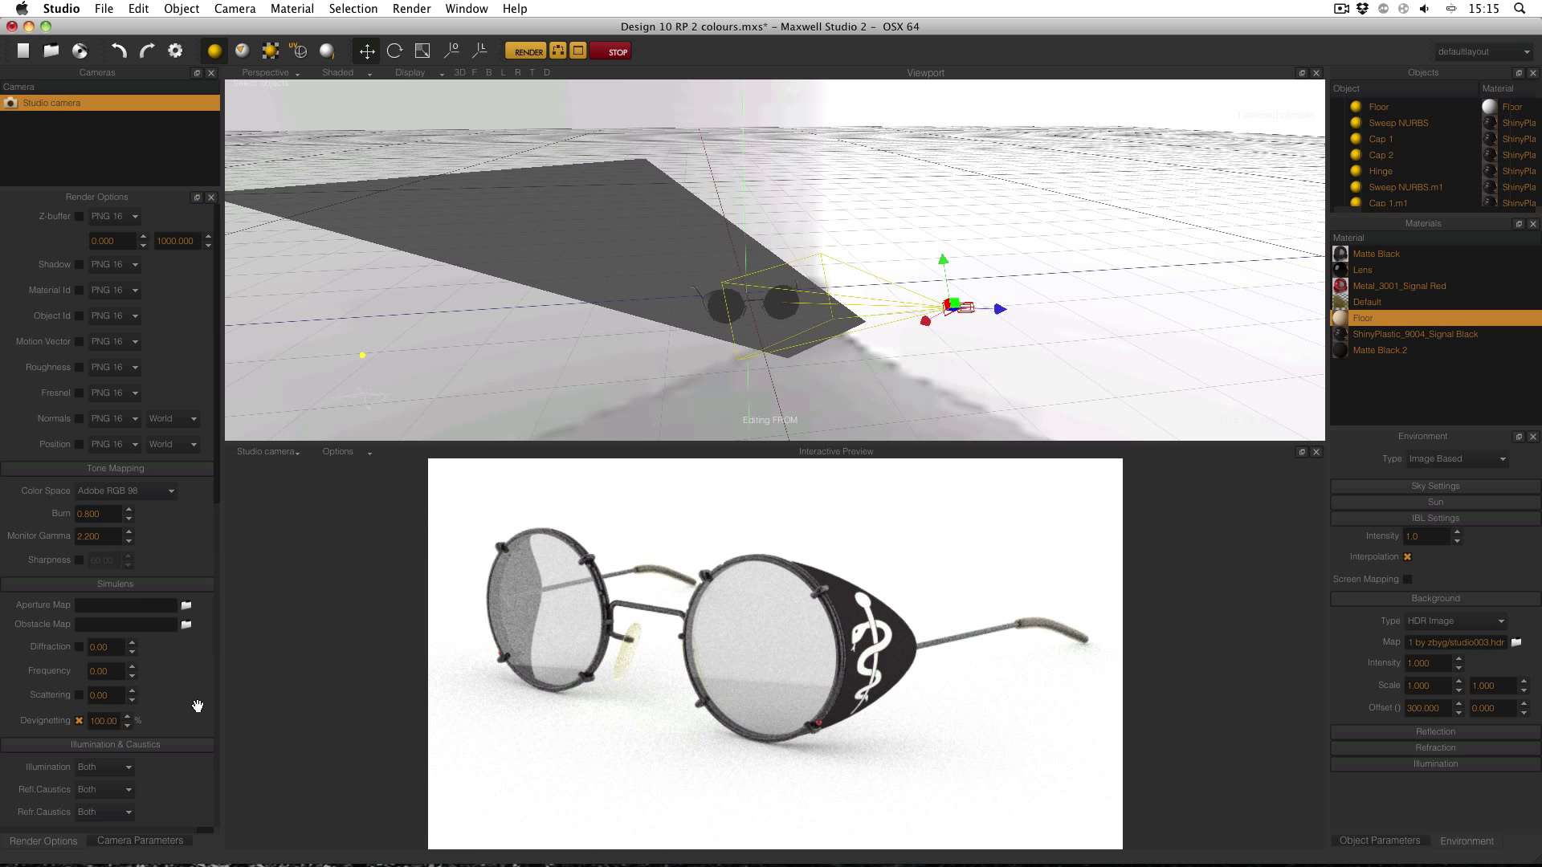
click(79, 721)
click(79, 721)
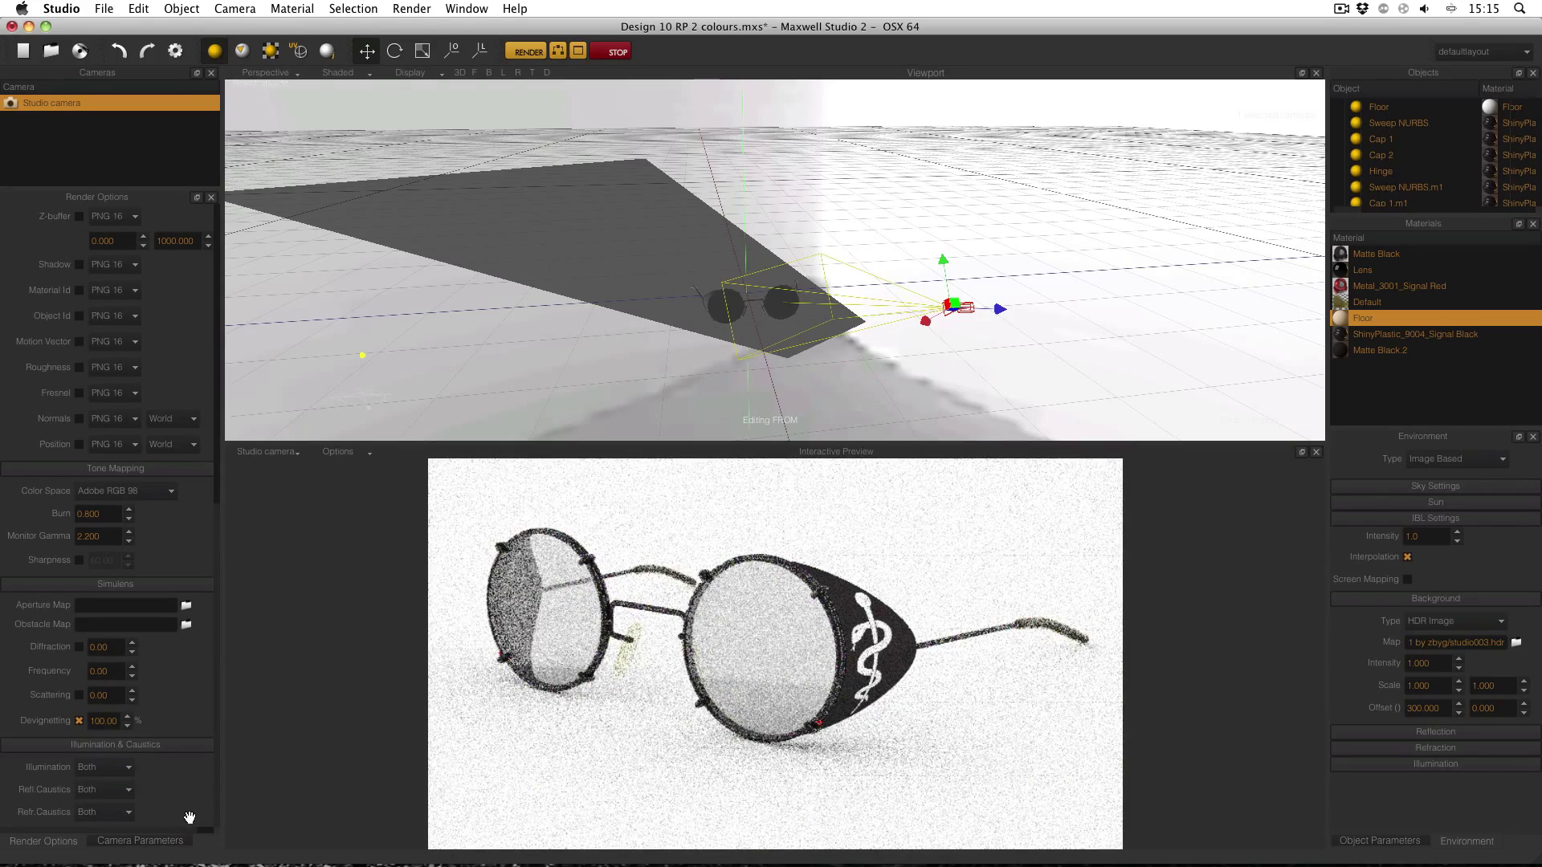
click(139, 841)
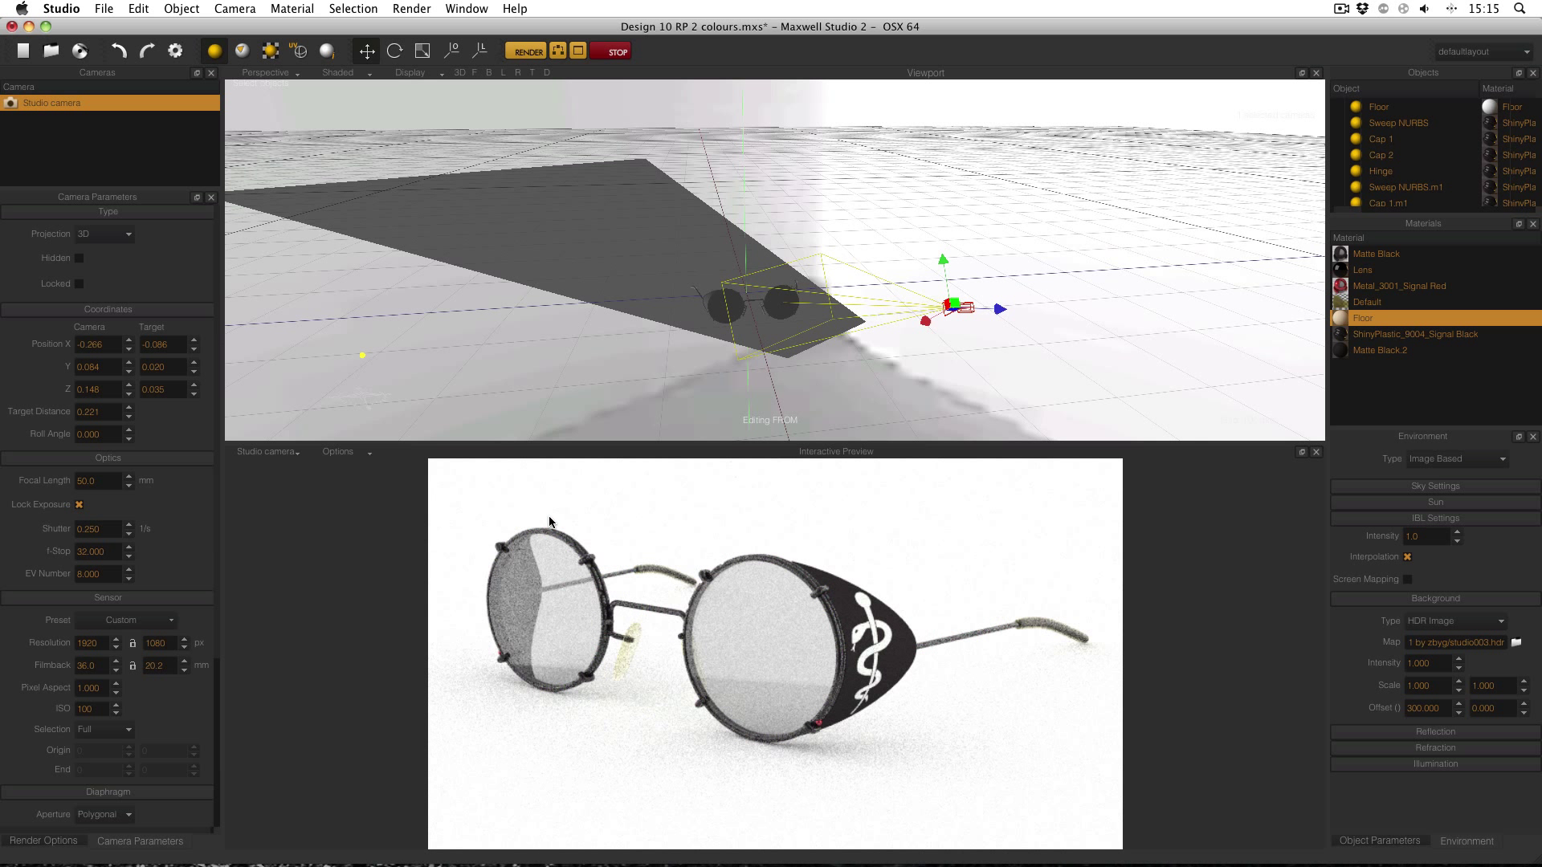
double_click(1368, 320)
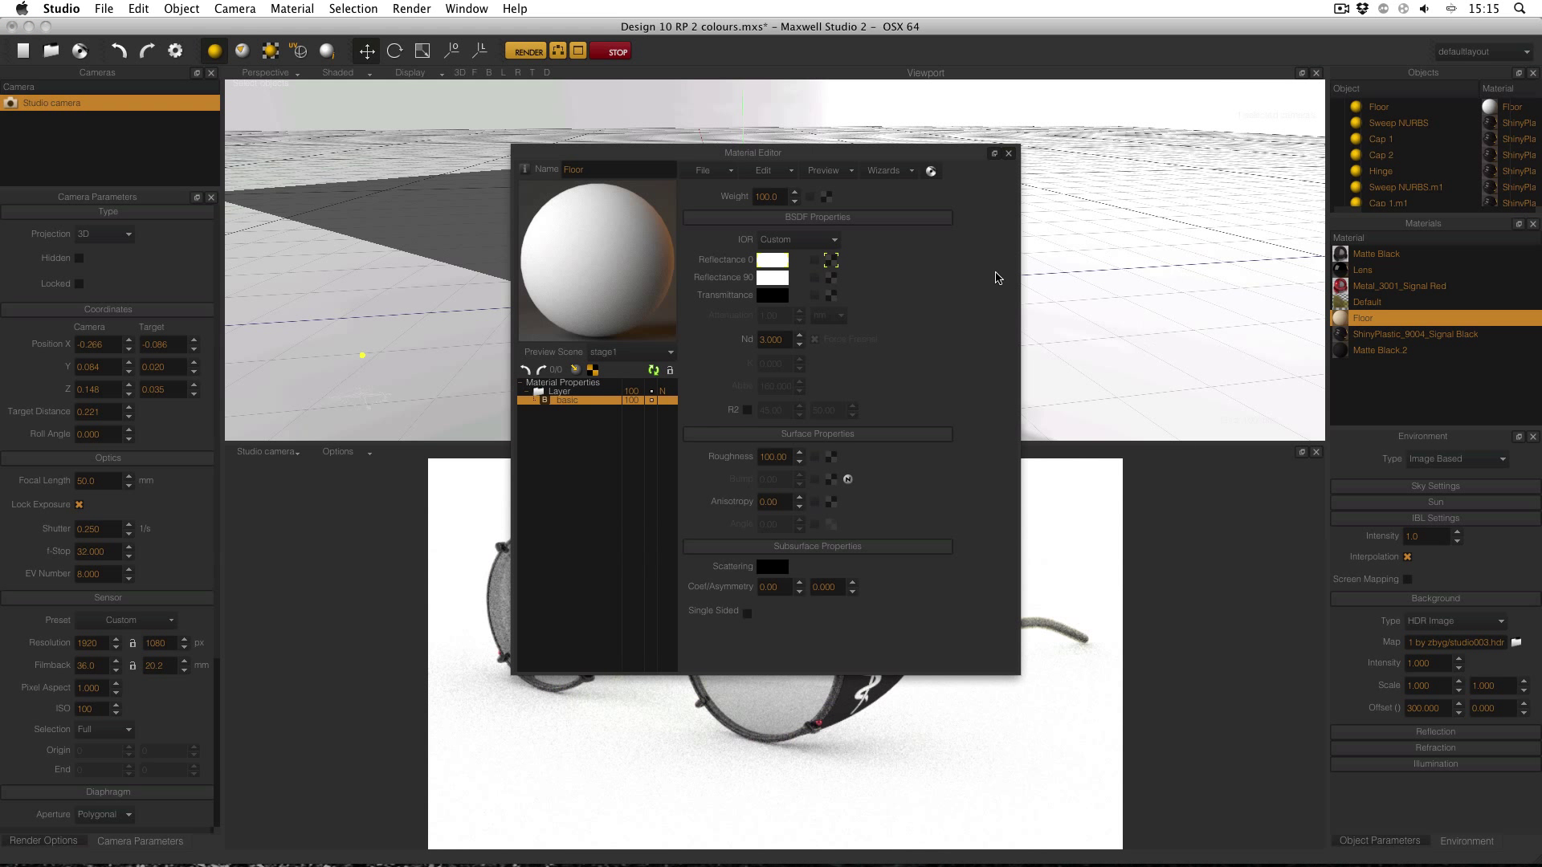
click(774, 262)
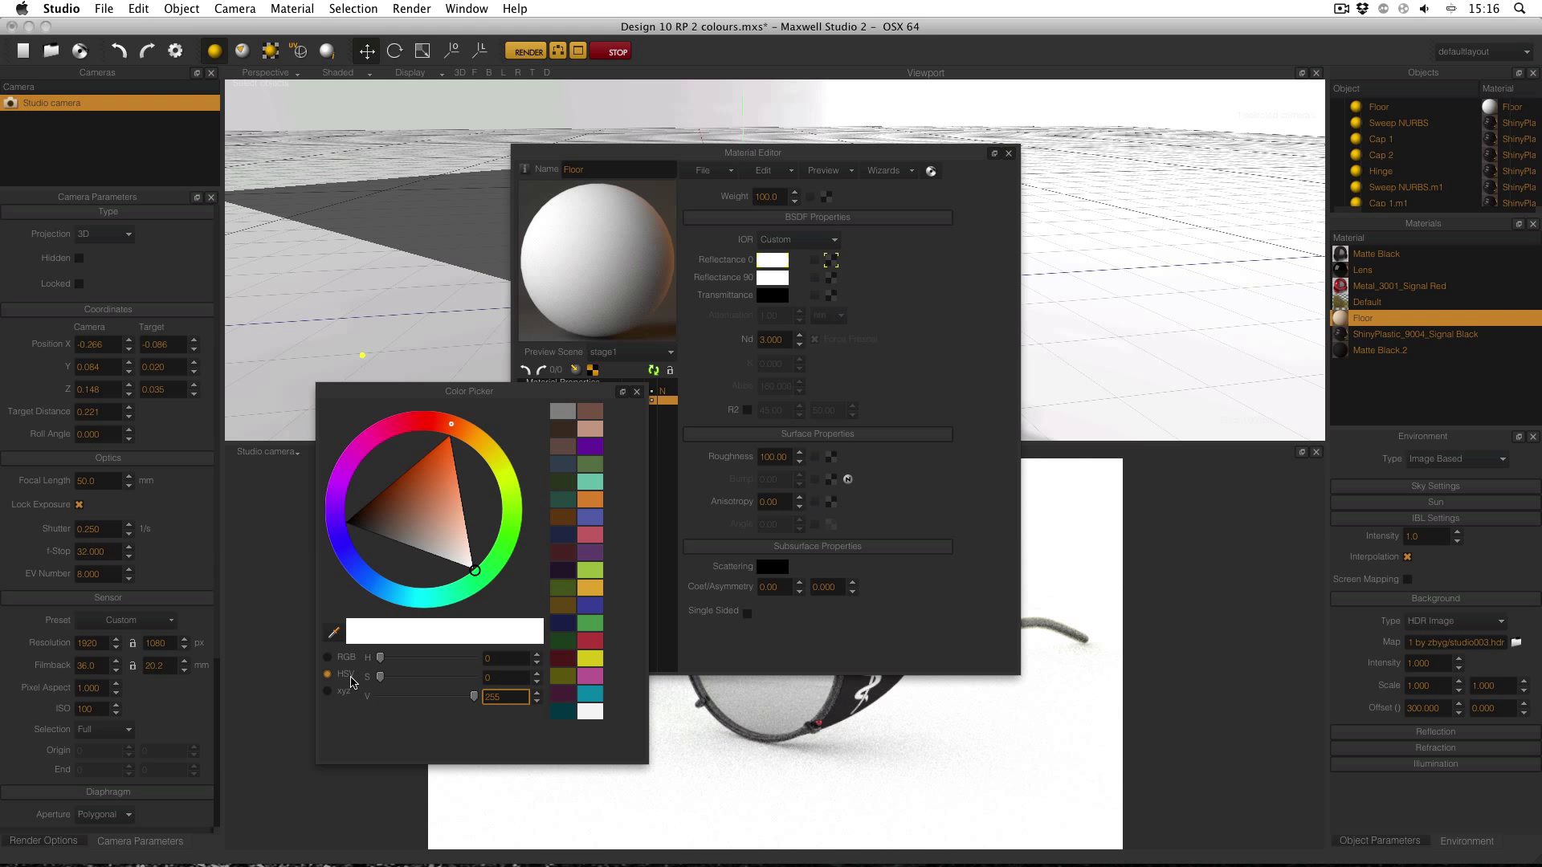
click(347, 660)
click(637, 392)
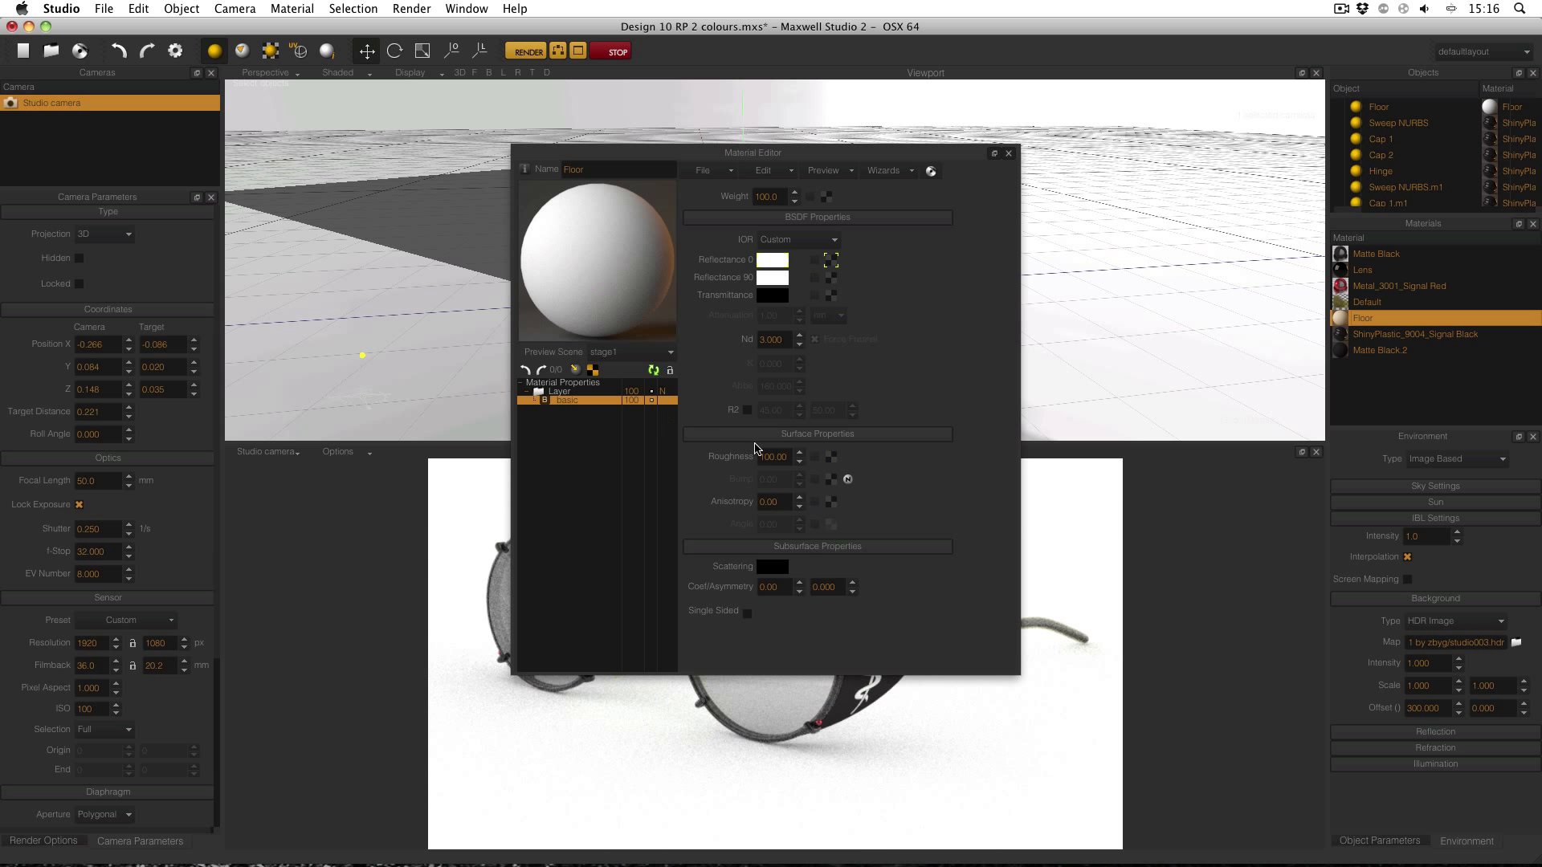
click(780, 456)
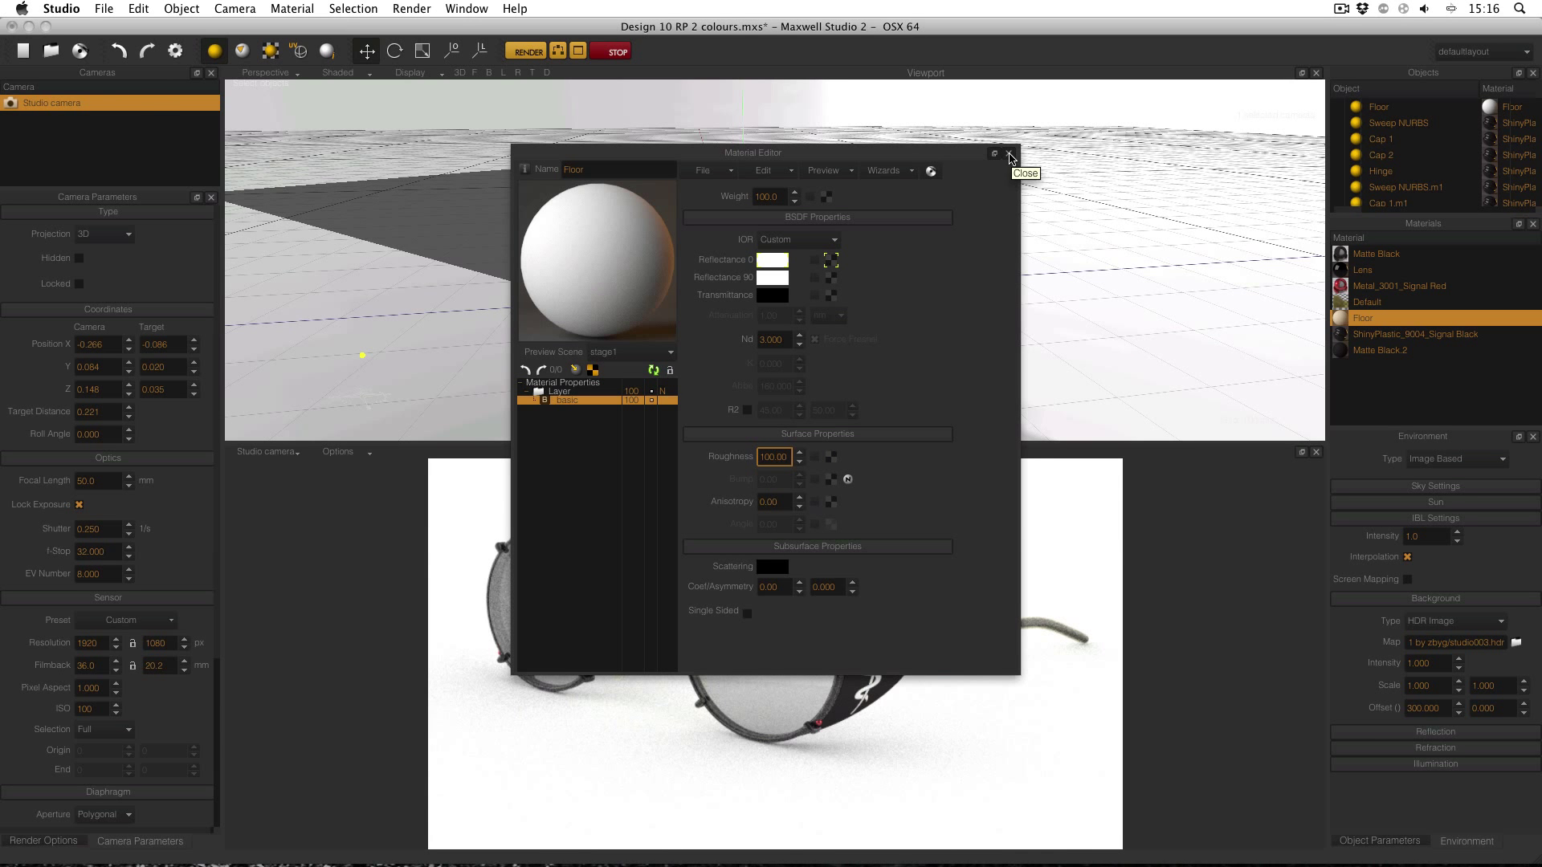
click(1009, 154)
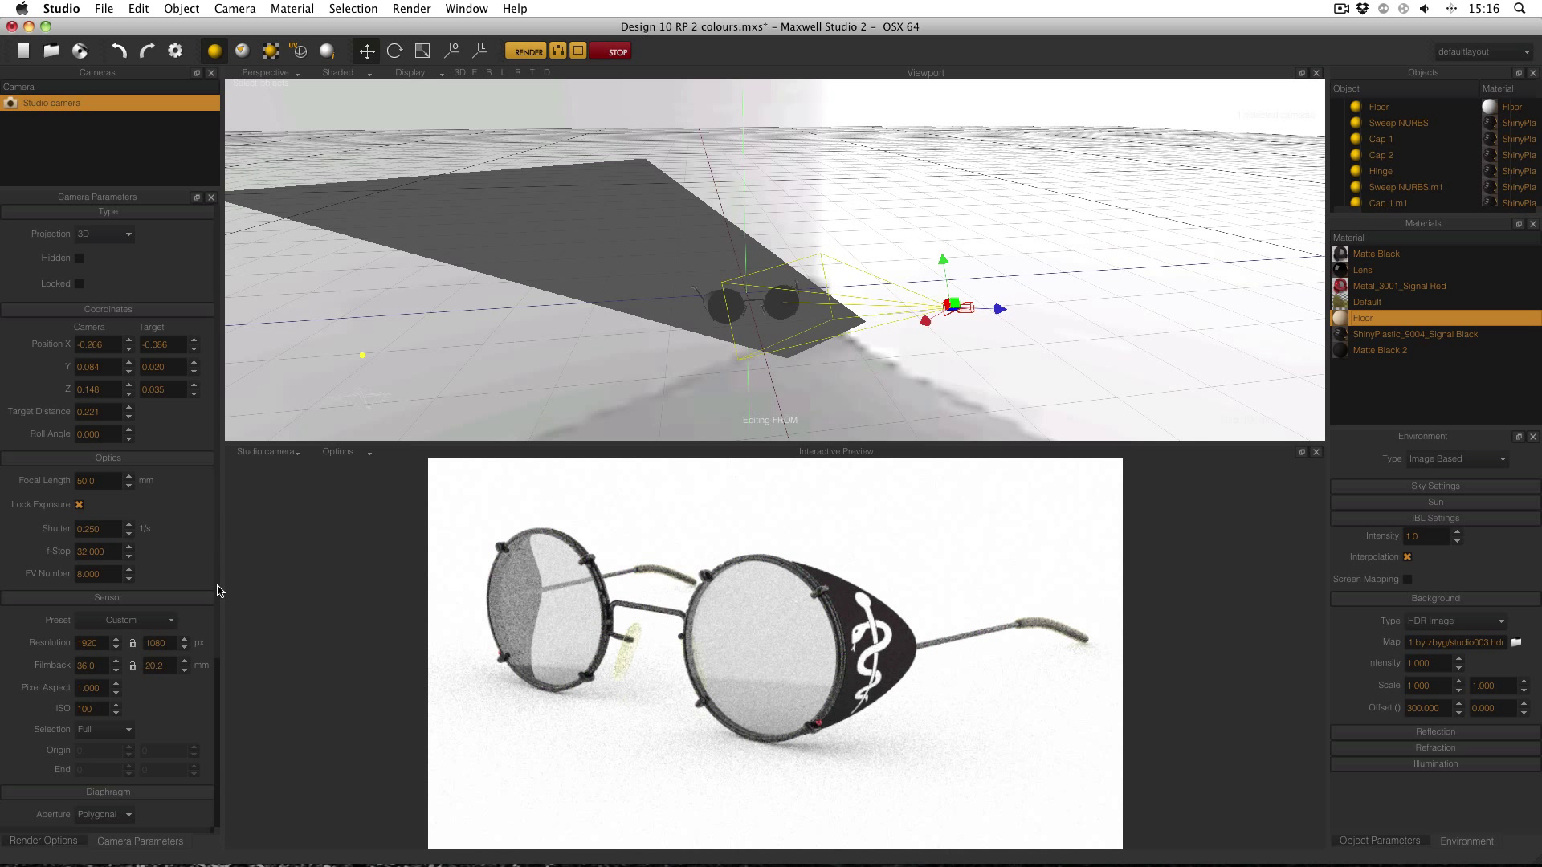
Nudge the EV Number until the shutter reads 0.500 and the backdrop greys, then switch to DigitalColor Meter
click(114, 575)
click(129, 580)
click(131, 580)
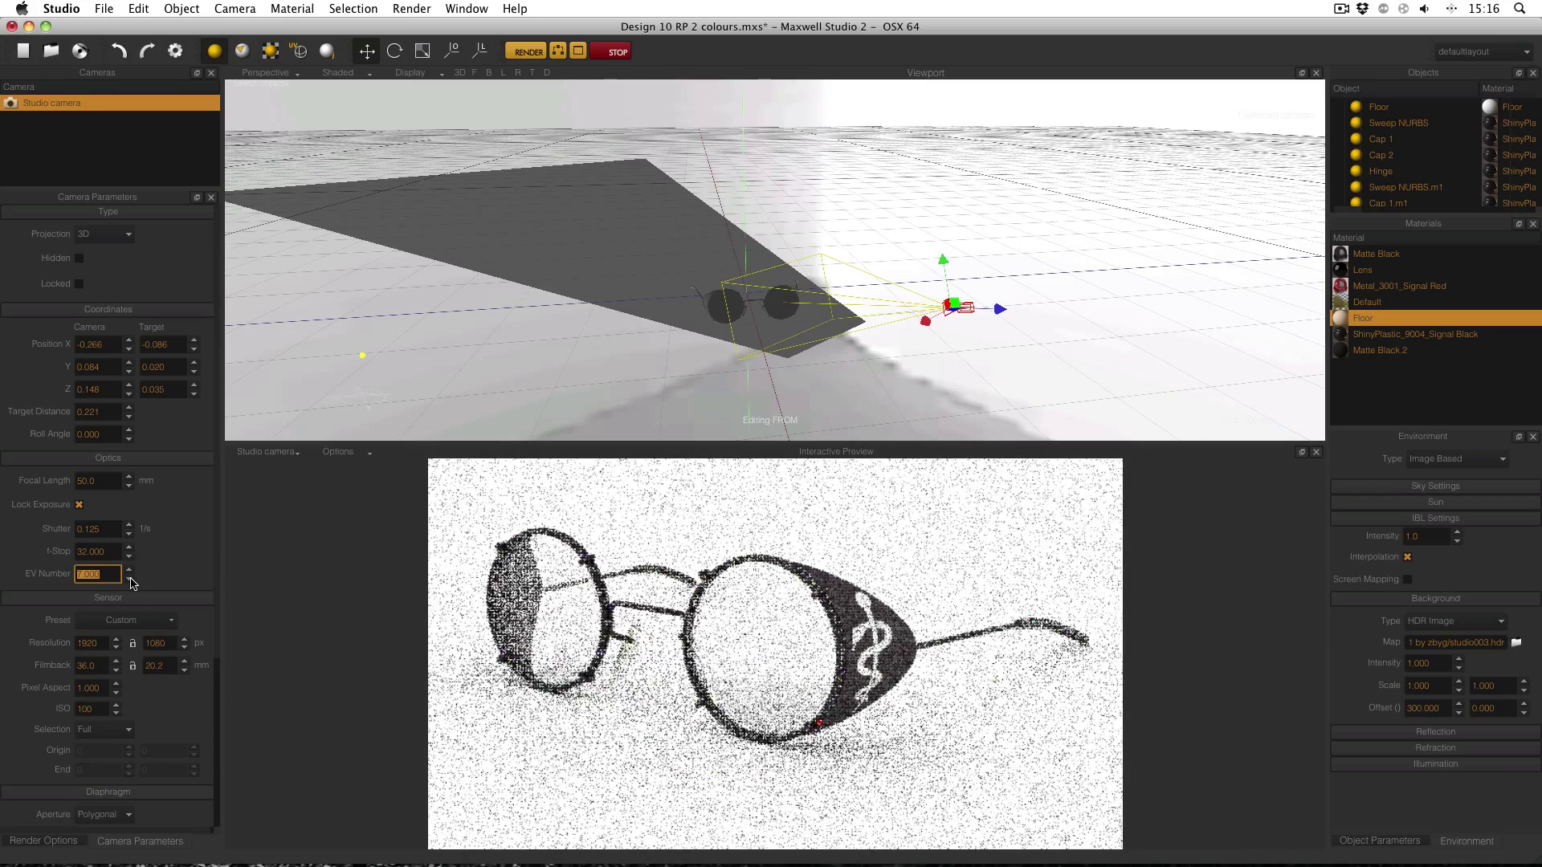
click(131, 579)
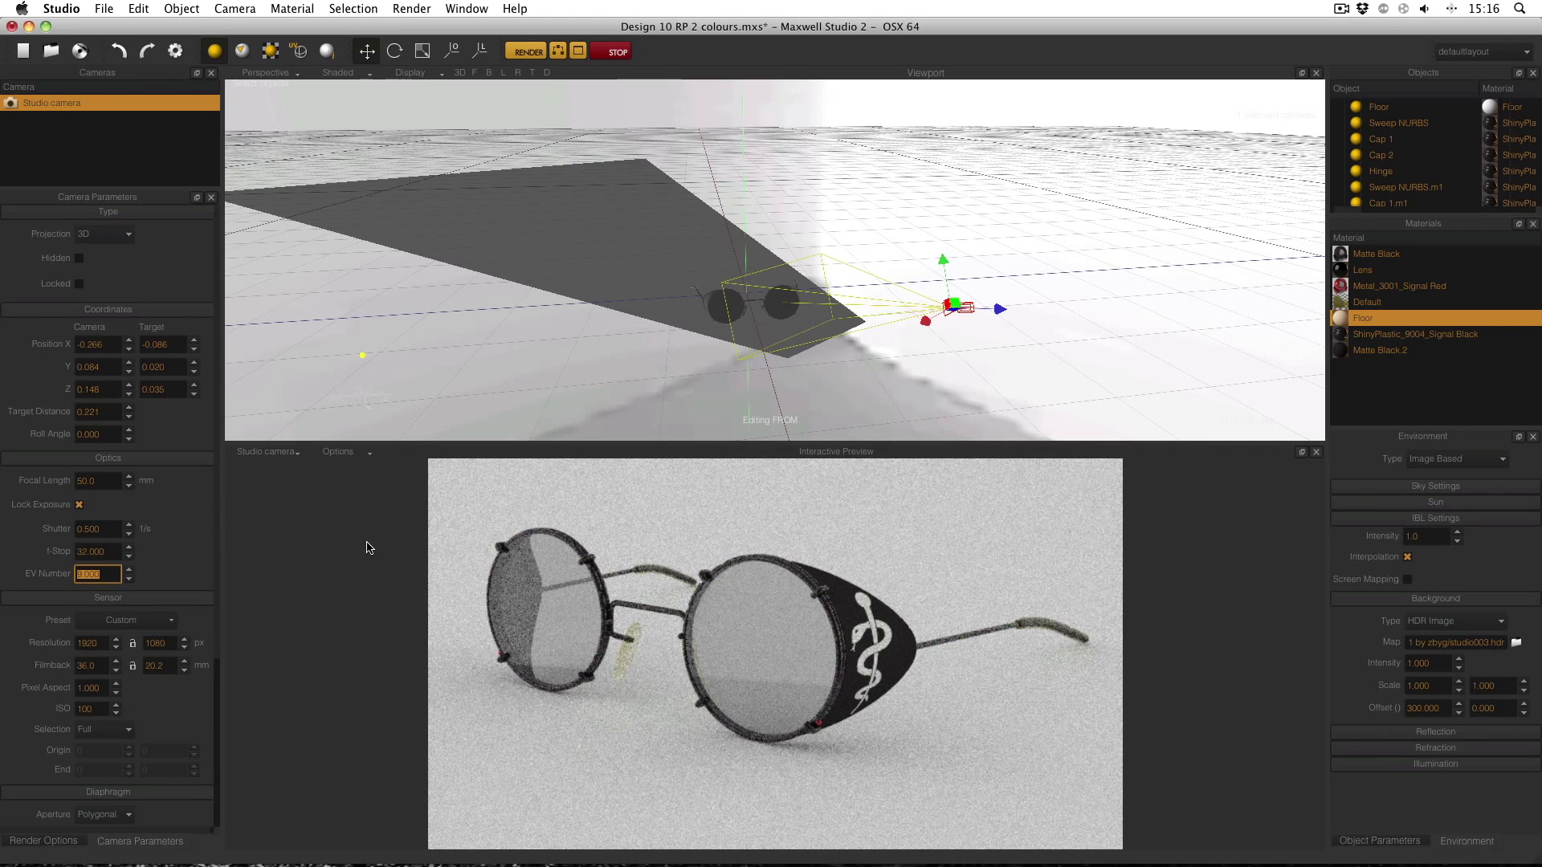
key(super+Tab)
key(super+Tab)
key(super+Tab)
key(super+Tab)
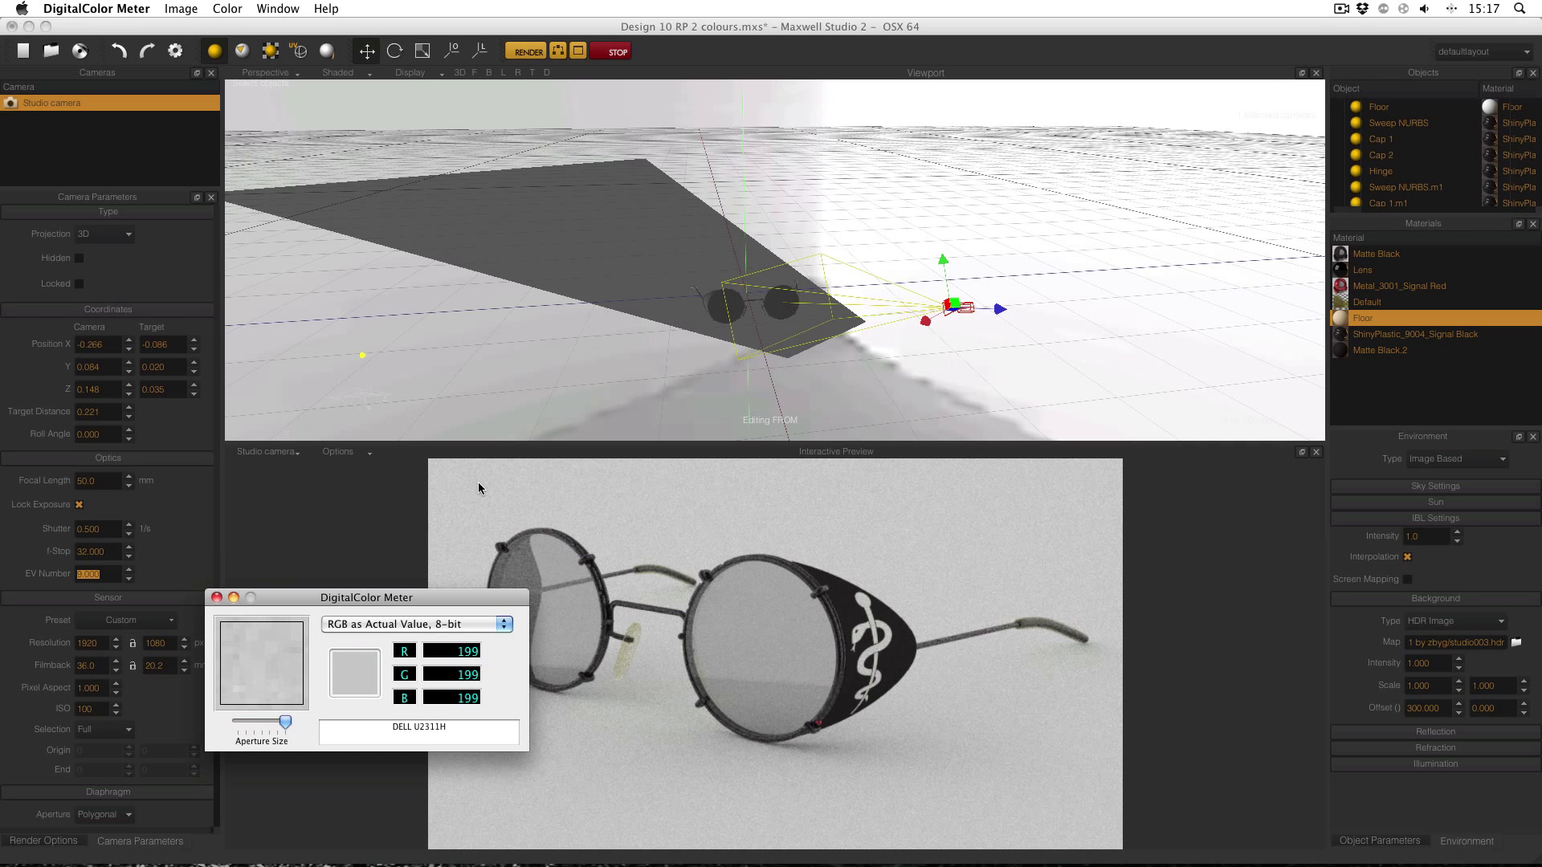
Return the EV Number to 8 and confirm the backdrop measures 255 white in DigitalColor Meter
key(super+q)
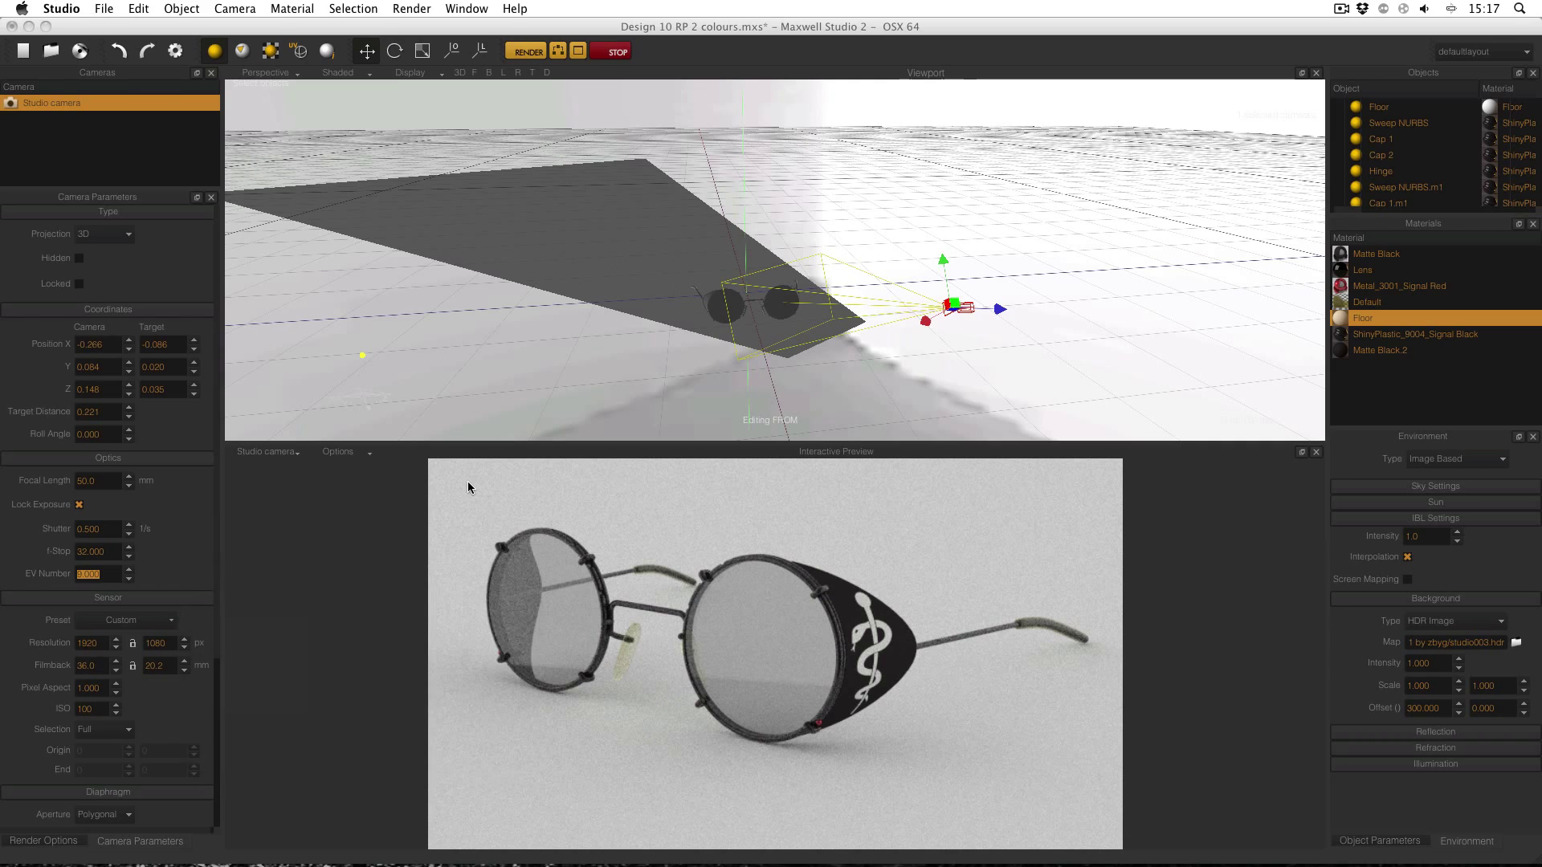
click(128, 579)
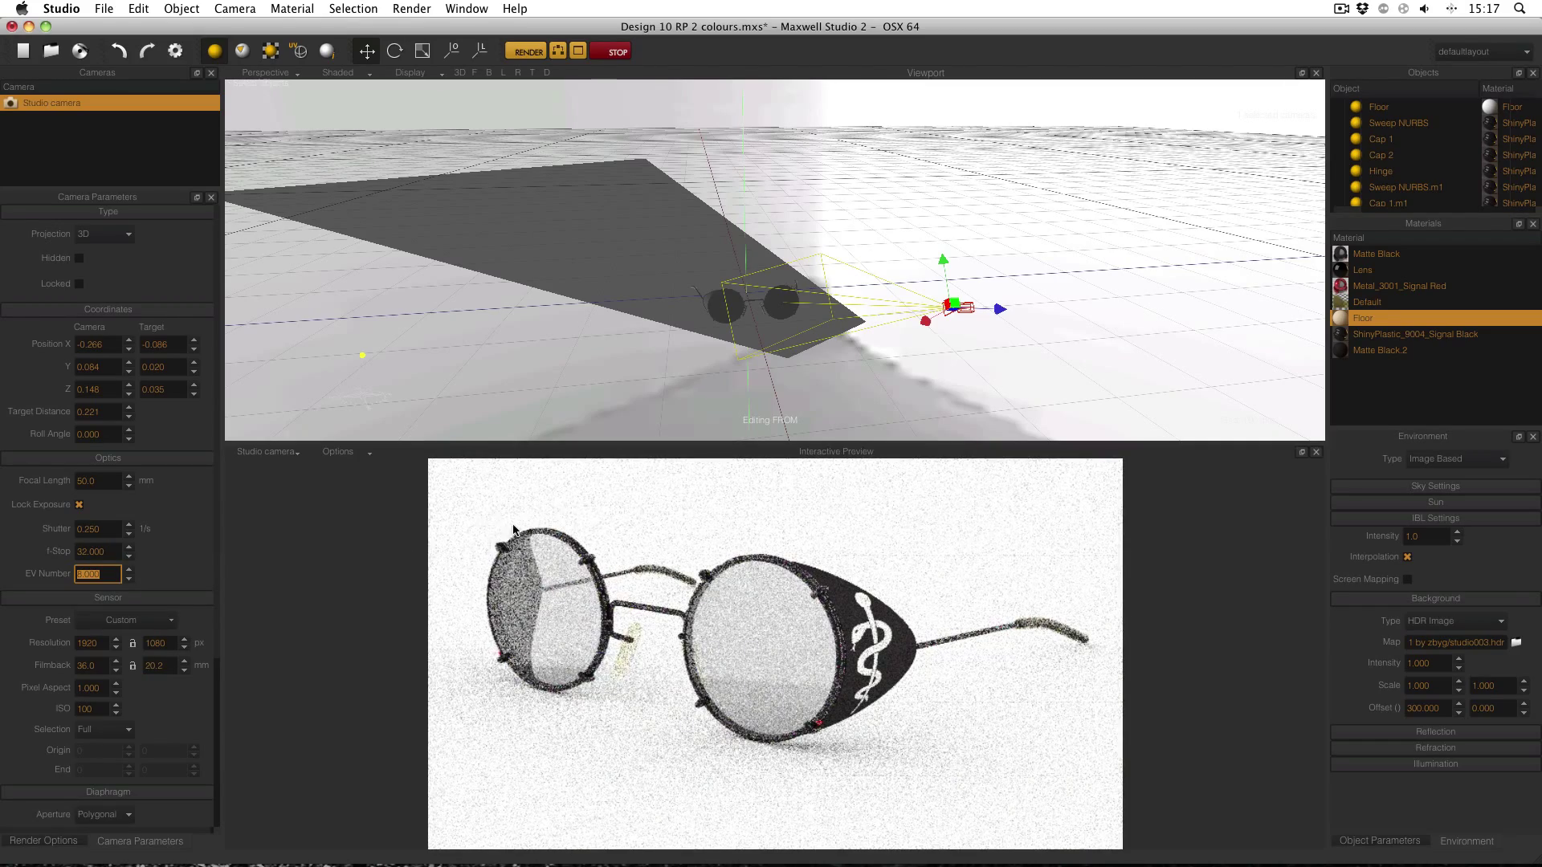
key(super+Tab)
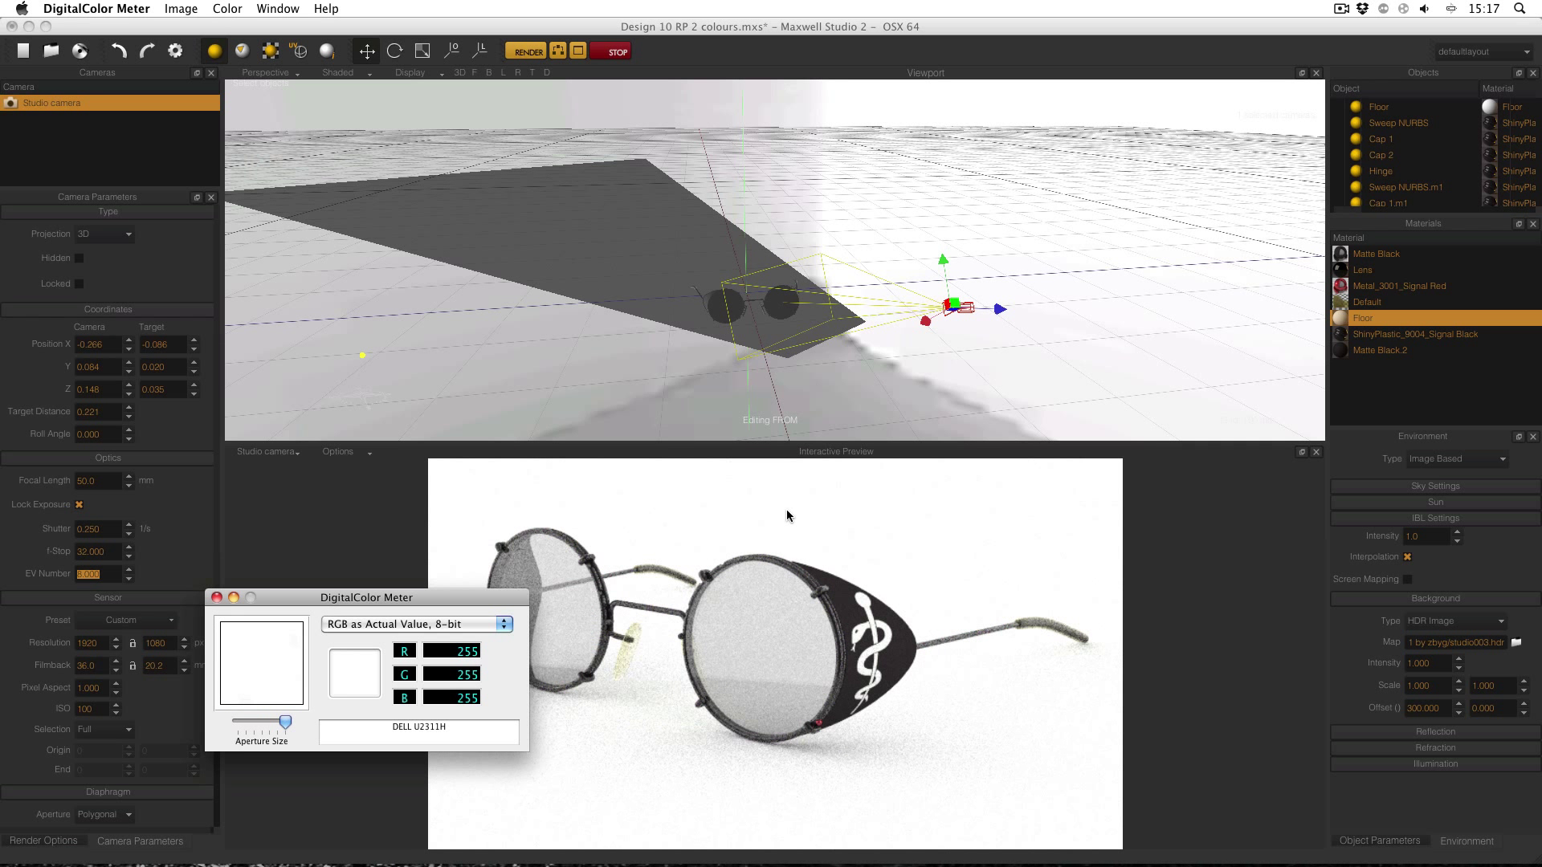
key(super+q)
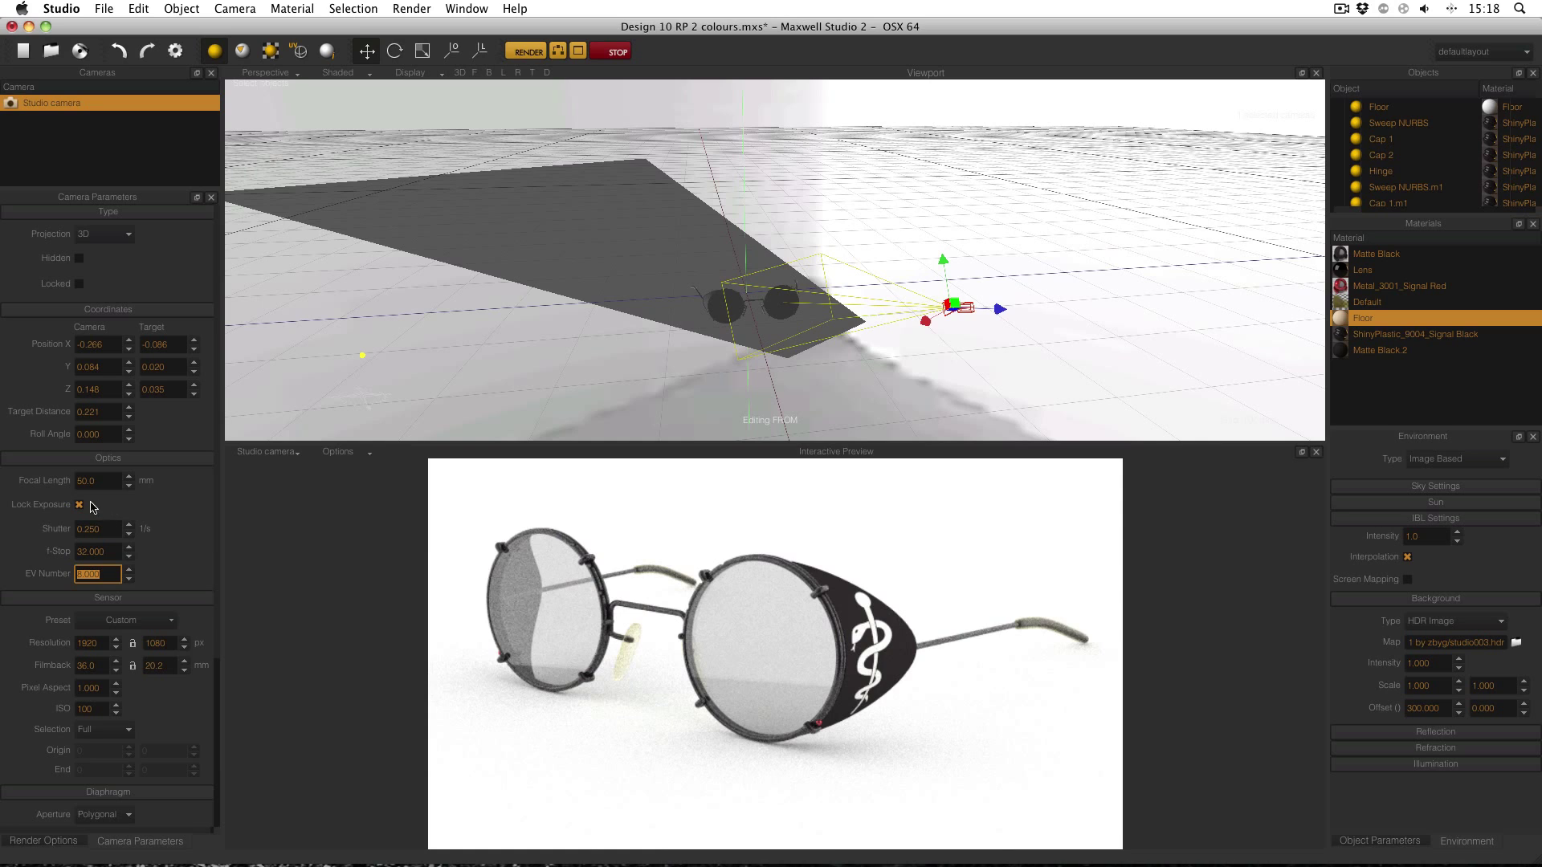
click(103, 709)
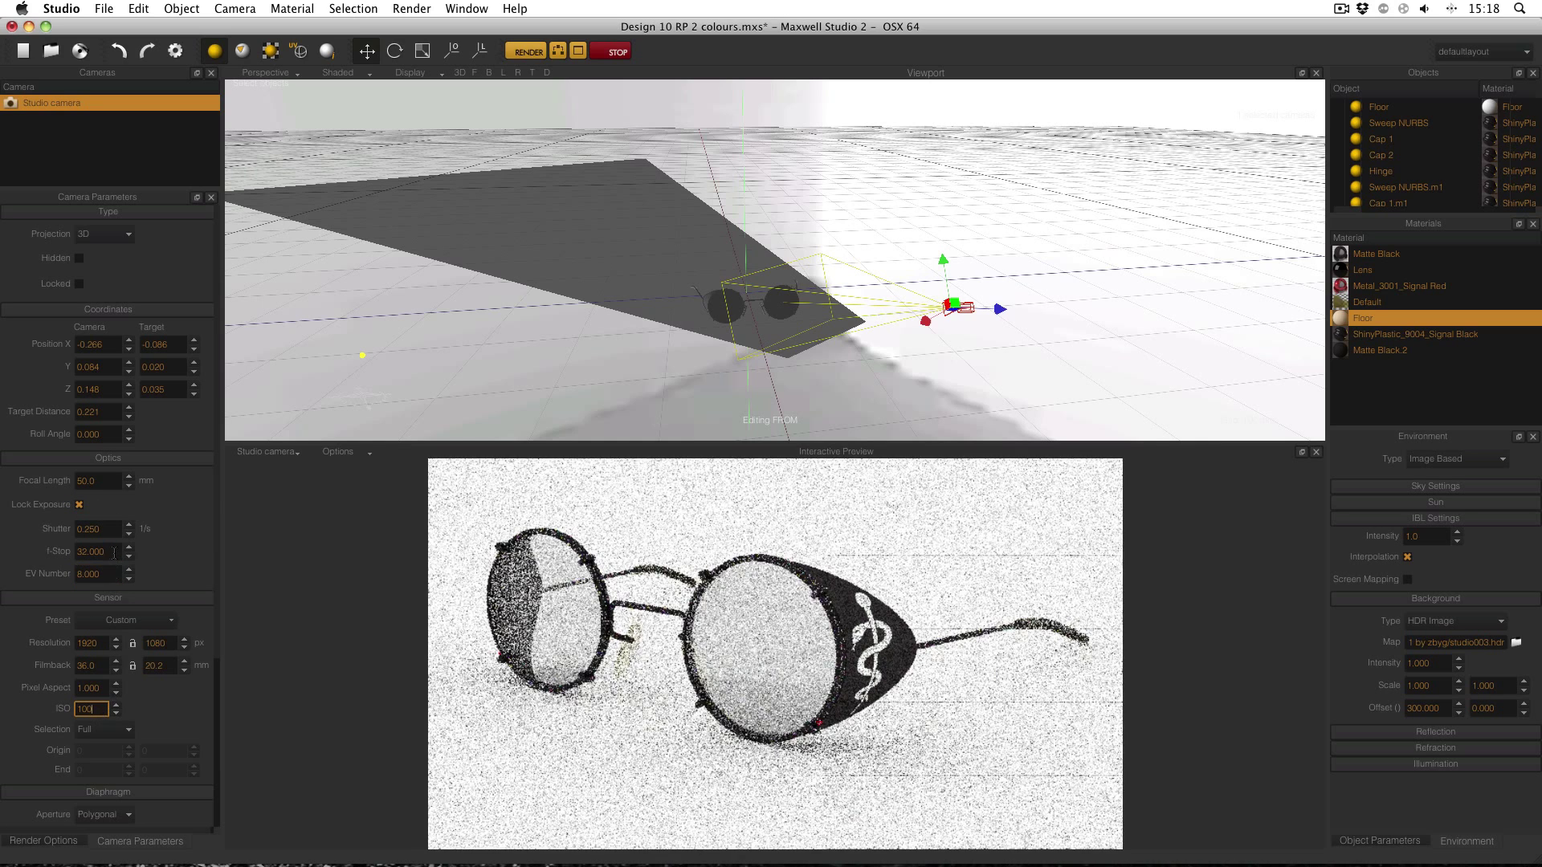
click(115, 553)
click(113, 531)
click(112, 576)
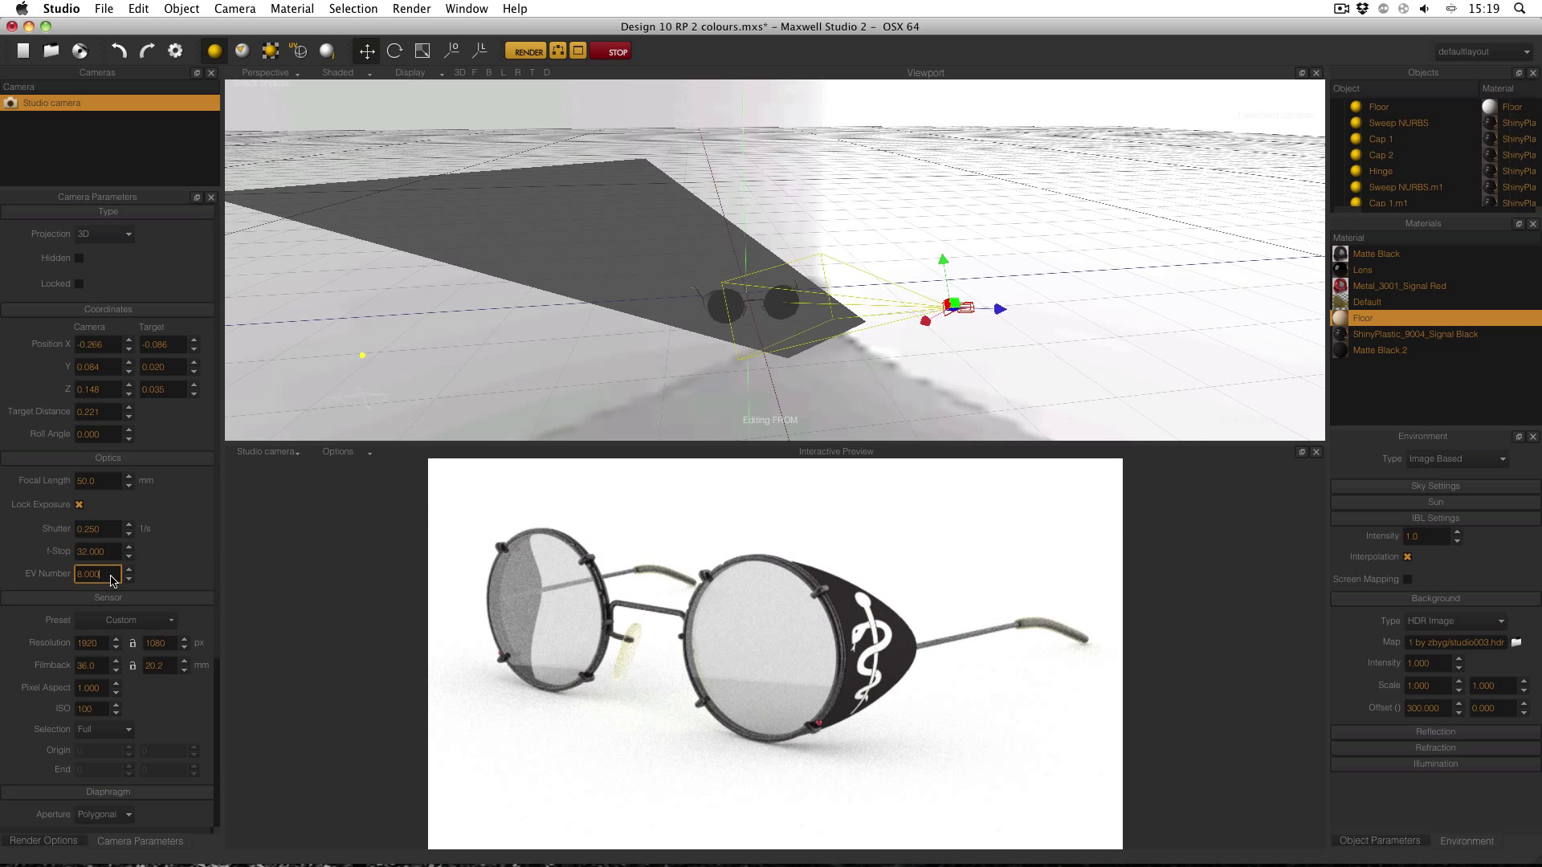
click(108, 534)
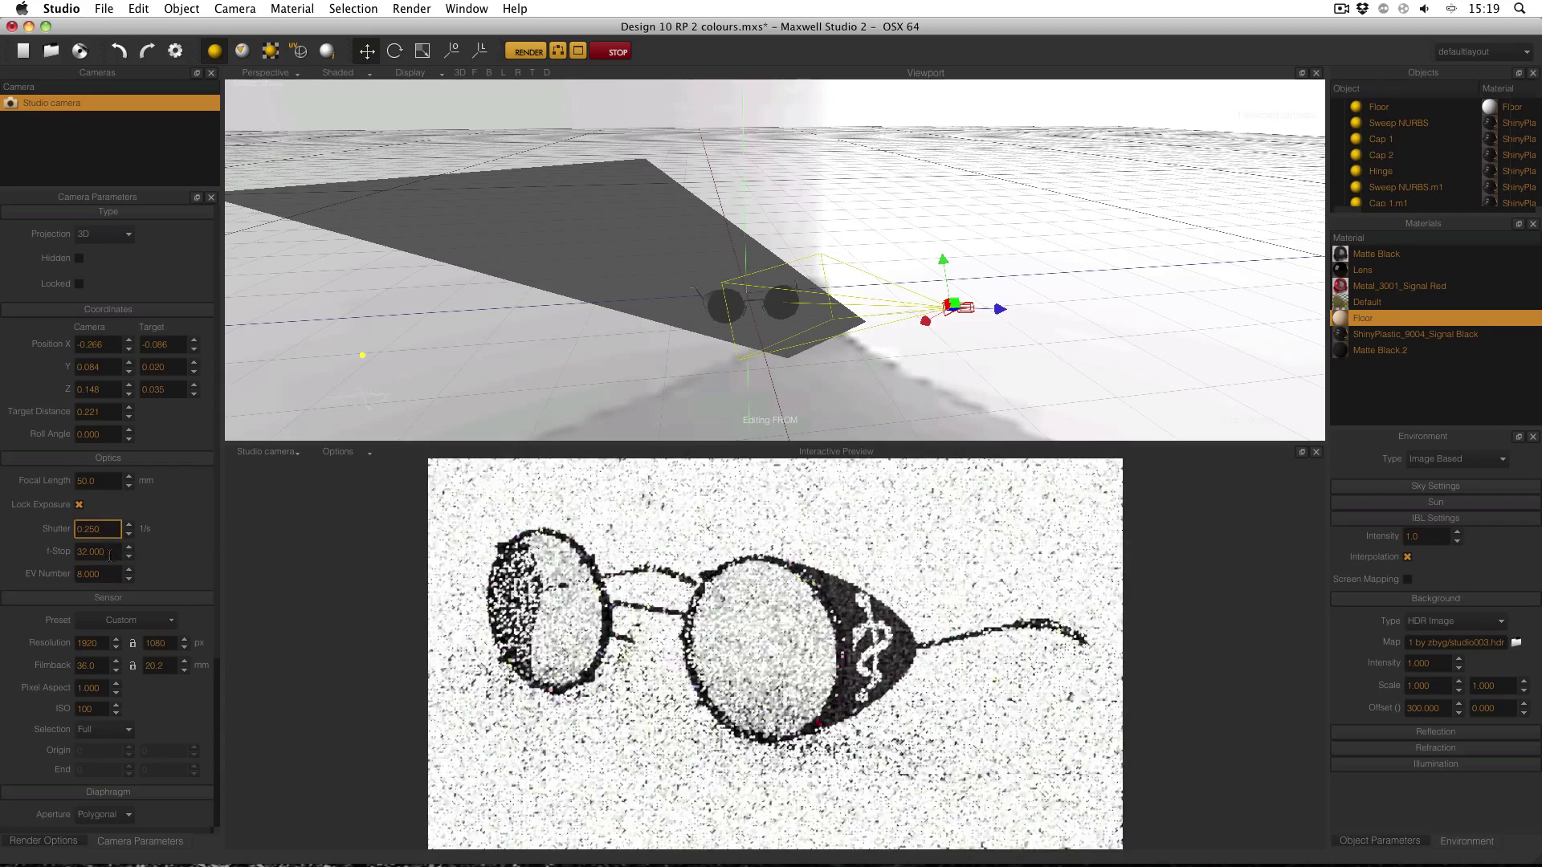
click(109, 575)
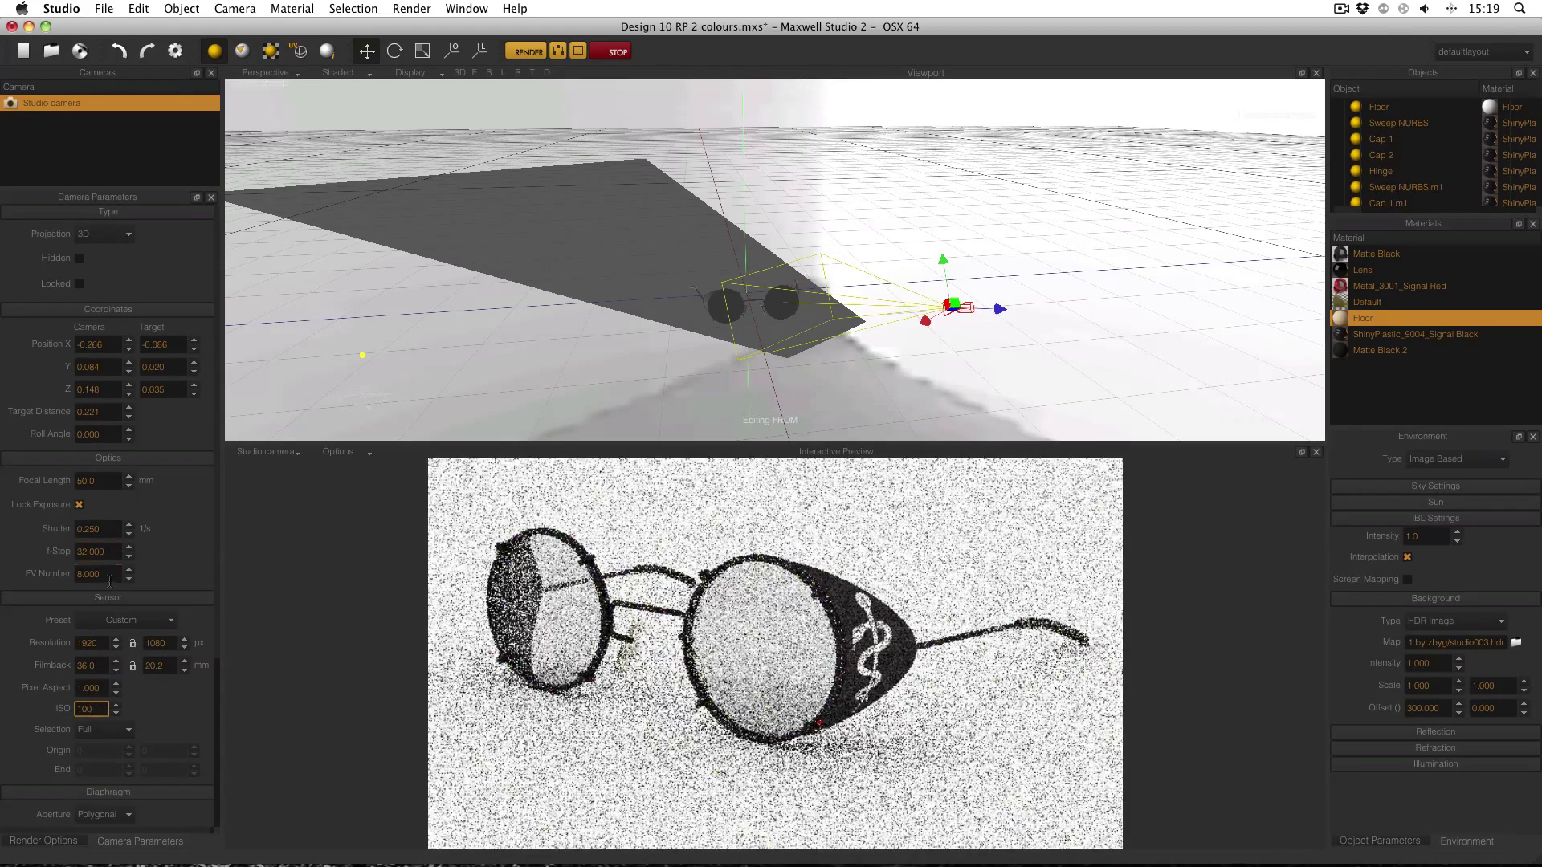